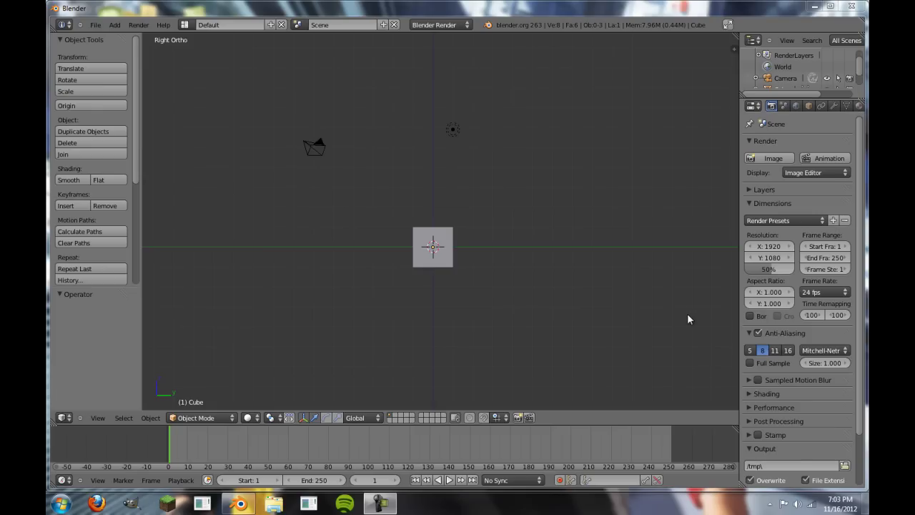
Orbit the view out of Right Ortho into a perspective view of the cube, lamp and camera.
{"action": "middle_click_drag", "start_coordinate": [440, 192], "coordinate": [486, 178]}
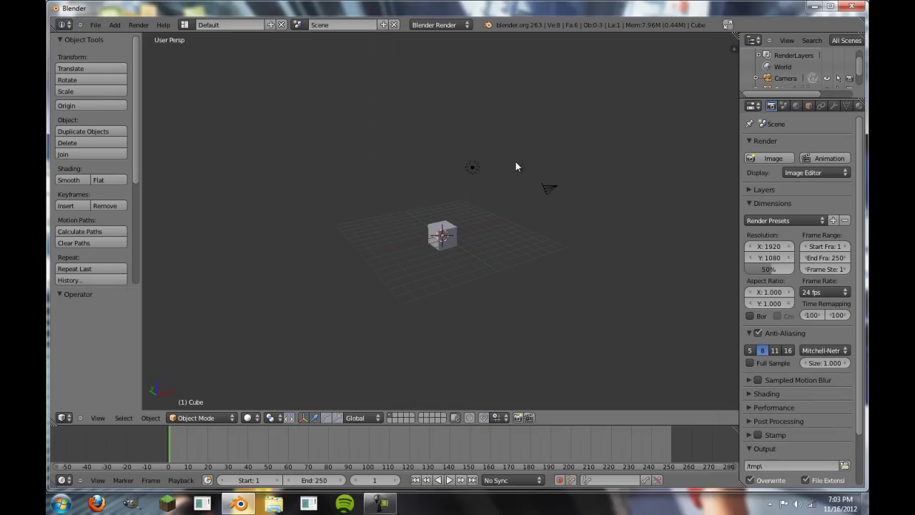
Tick Ambient Occlusion in the World settings and render a still image of the white cube.
{"action": "left_click", "coordinate": [831, 106]}
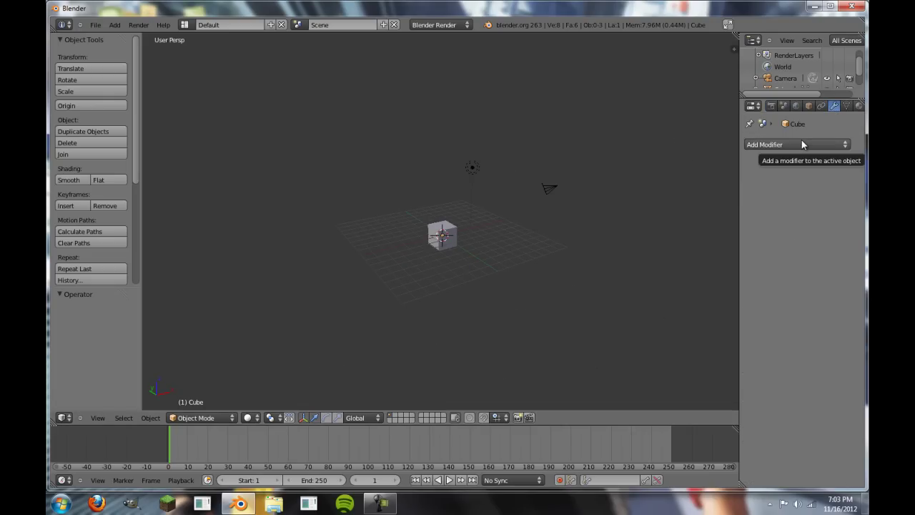
{"action": "left_click", "coordinate": [796, 106]}
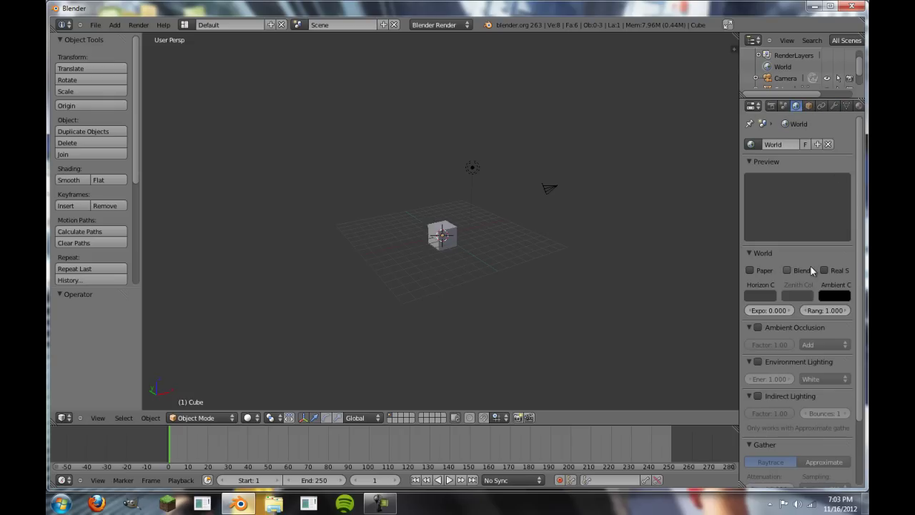
{"action": "scroll", "coordinate": [810, 266], "scroll_direction": "down", "scroll_amount": 3}
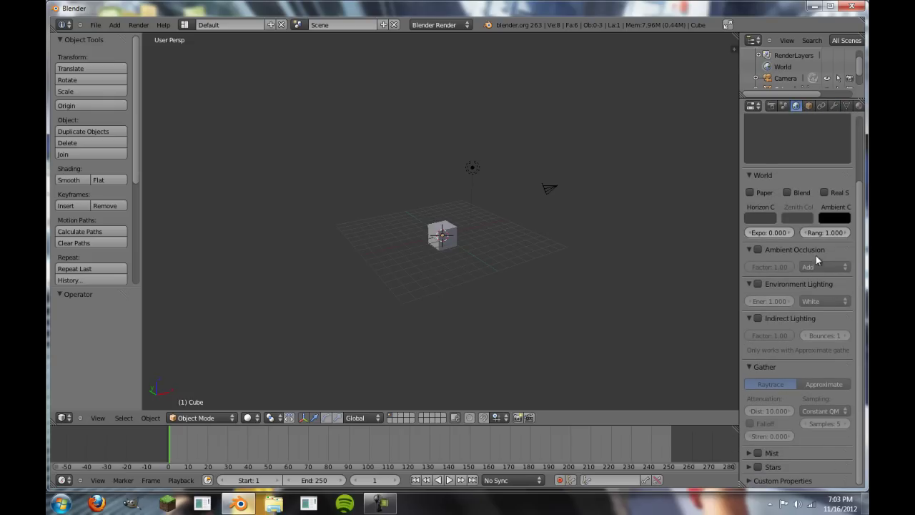
{"action": "scroll", "coordinate": [541, 241], "scroll_direction": "up", "scroll_amount": 4}
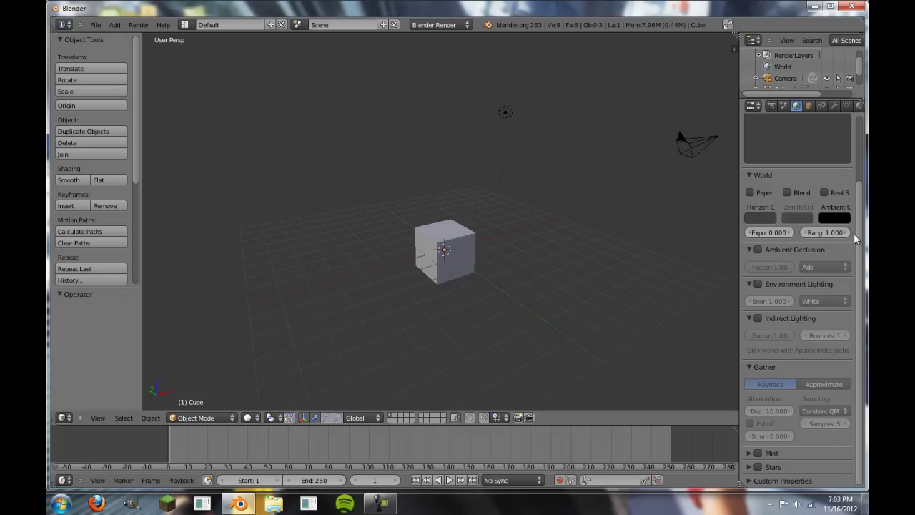
{"action": "left_click", "coordinate": [763, 246]}
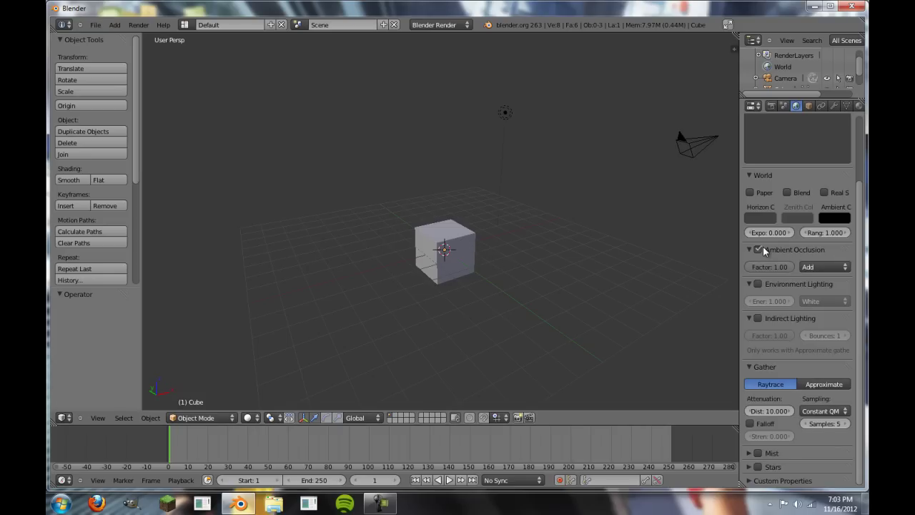
{"action": "left_click", "coordinate": [146, 23]}
{"action": "left_click", "coordinate": [175, 35]}
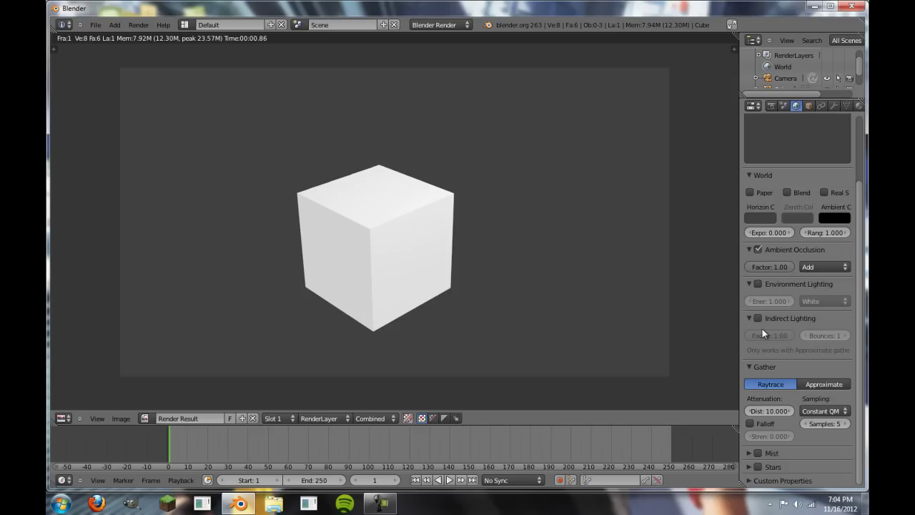
Inspect the ambient occlusion blend mode options in the World settings.
{"action": "left_click", "coordinate": [812, 267]}
Switch the render area back to the 3D View.
{"action": "left_click", "coordinate": [63, 418]}
{"action": "left_click", "coordinate": [78, 407]}
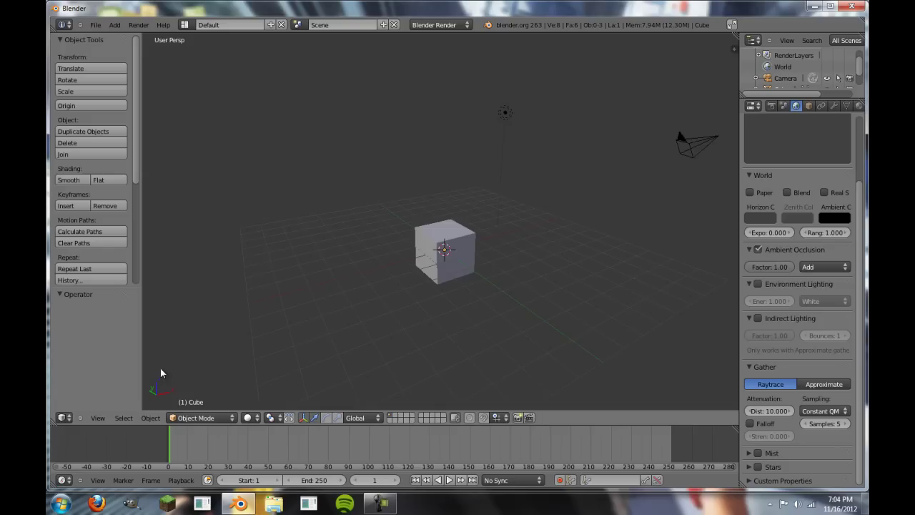
{"action": "scroll", "coordinate": [350, 293], "scroll_direction": "down", "scroll_amount": 3}
Turn the lamp into a Sun with Sky enabled using the Classic preset.
{"action": "right_click", "coordinate": [477, 172]}
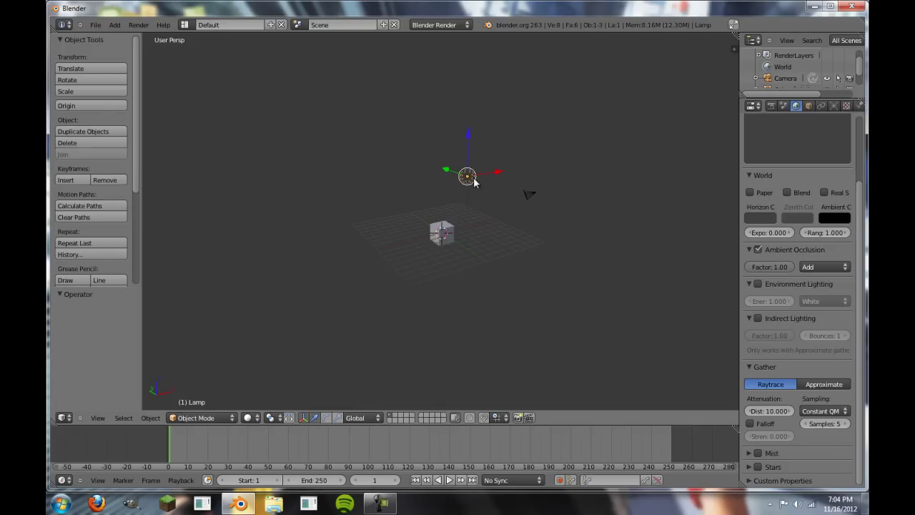
{"action": "left_click", "coordinate": [834, 105]}
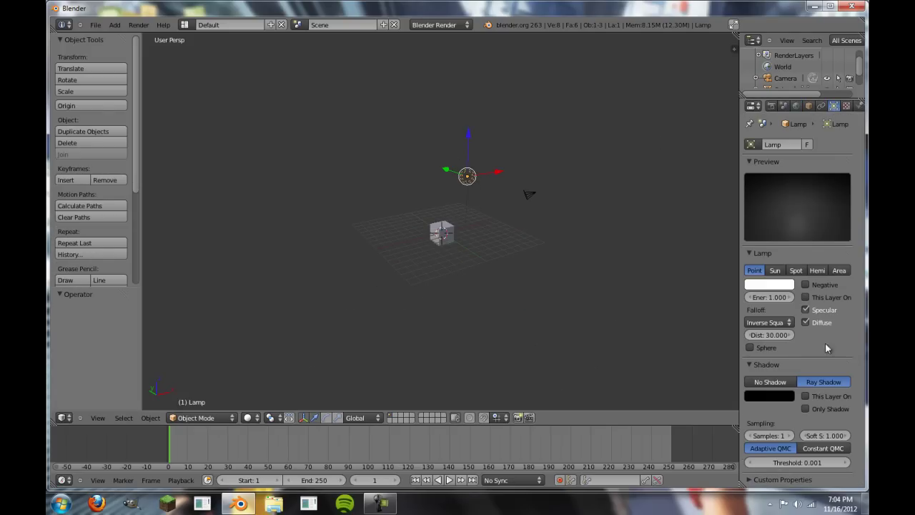
{"action": "left_click", "coordinate": [775, 270]}
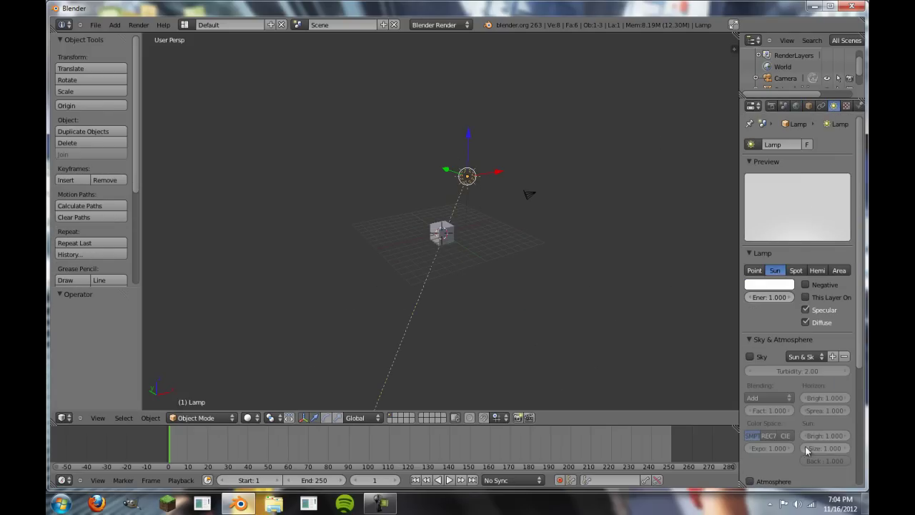
{"action": "scroll", "coordinate": [780, 244], "scroll_direction": "down", "scroll_amount": 4}
{"action": "left_click", "coordinate": [758, 243]}
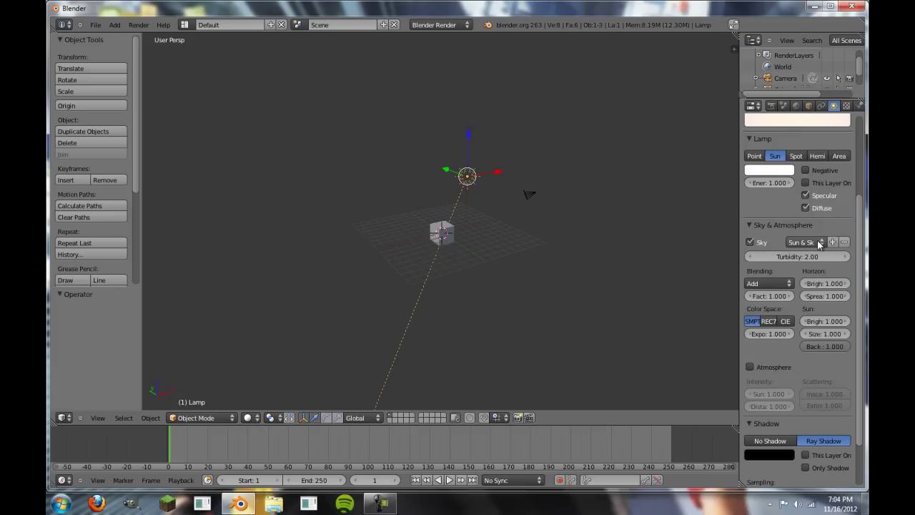
{"action": "scroll", "coordinate": [818, 240], "scroll_direction": "up", "scroll_amount": 4}
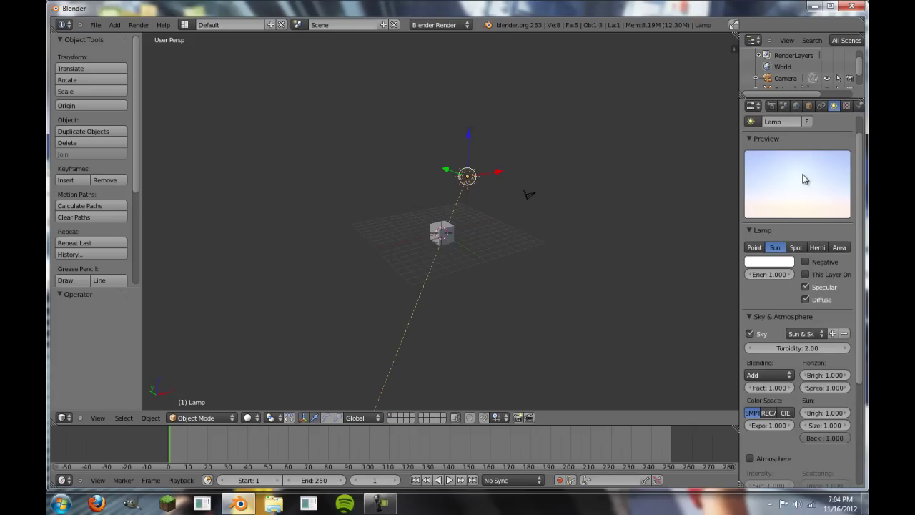
{"action": "left_click", "coordinate": [817, 336]}
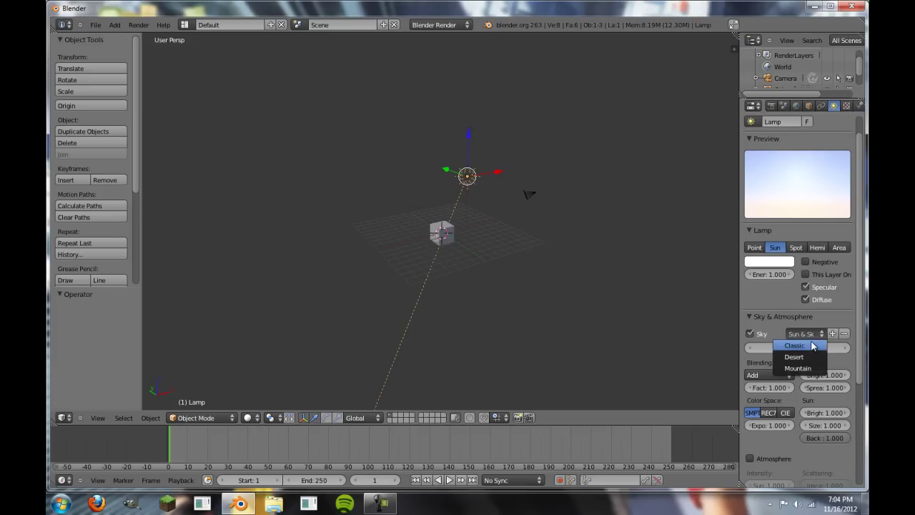
{"action": "left_click", "coordinate": [811, 348]}
Set the sun lamp's shadow samples to 5.
{"action": "scroll", "coordinate": [824, 432], "scroll_direction": "down", "scroll_amount": 3}
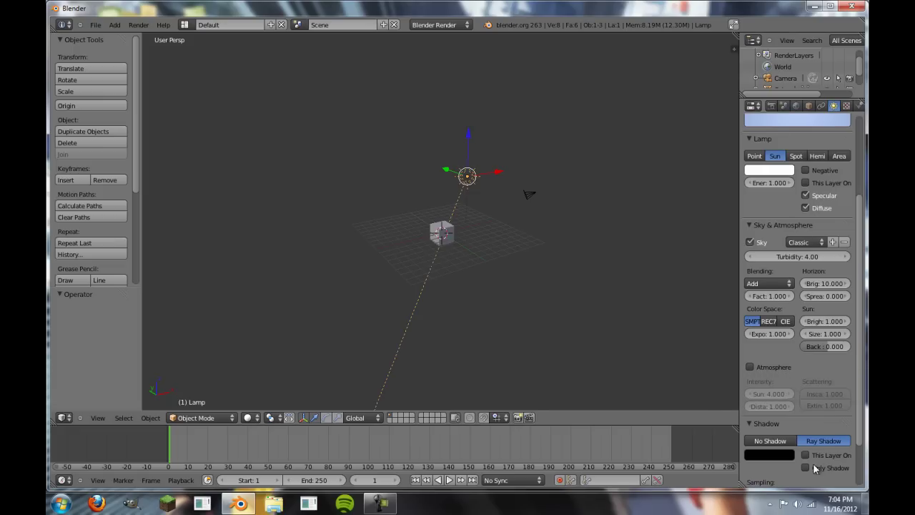
{"action": "scroll", "coordinate": [815, 465], "scroll_direction": "down", "scroll_amount": 2}
{"action": "left_click", "coordinate": [782, 436]}
{"action": "type", "text": "5"}
{"action": "key", "text": "Return"}
{"action": "left_click", "coordinate": [796, 105]}
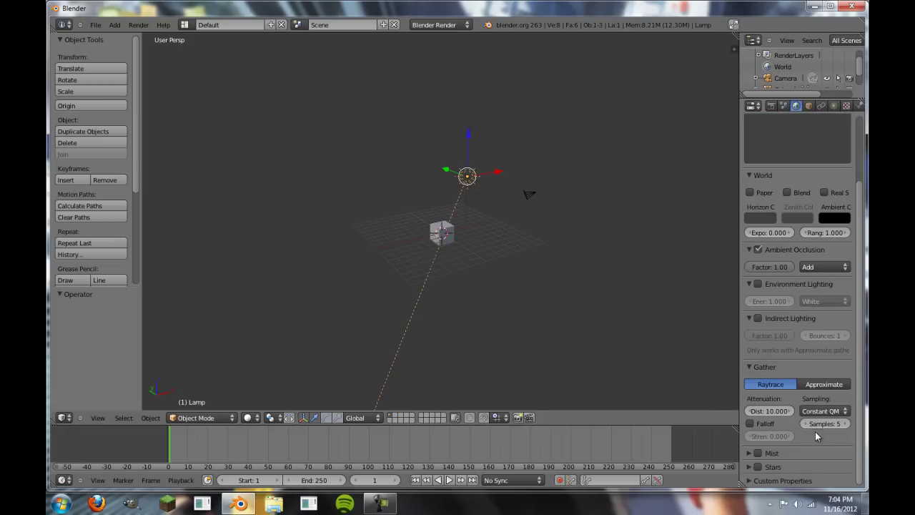
Enable environment lighting from the Sky Texture with energy 0.5.
{"action": "left_click", "coordinate": [758, 284]}
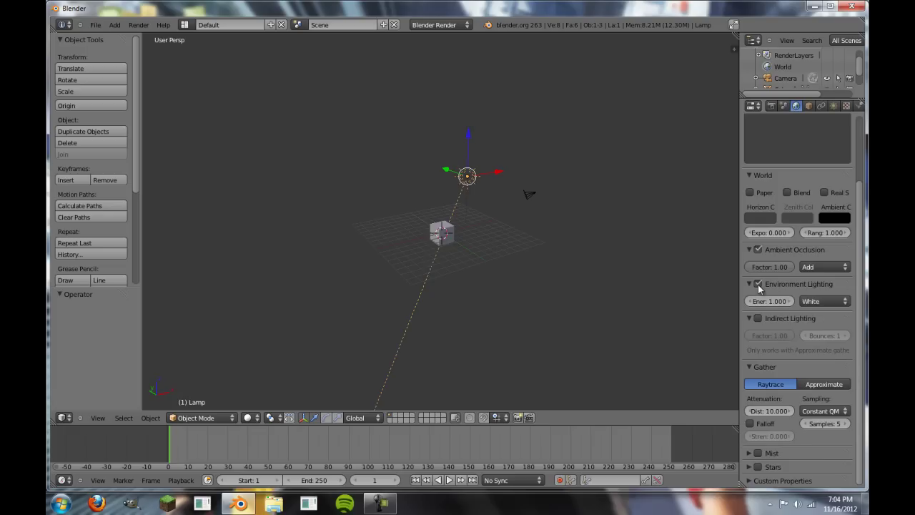
{"action": "left_click", "coordinate": [816, 303]}
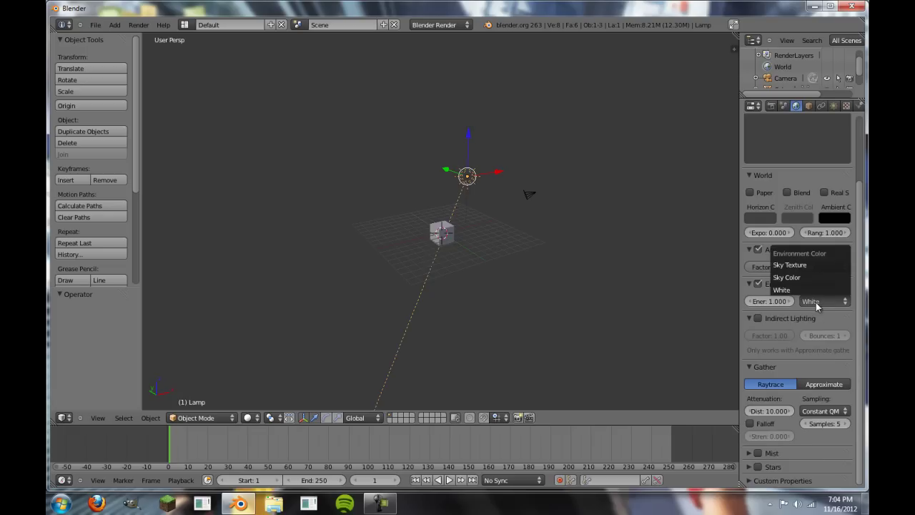
{"action": "left_click", "coordinate": [817, 265]}
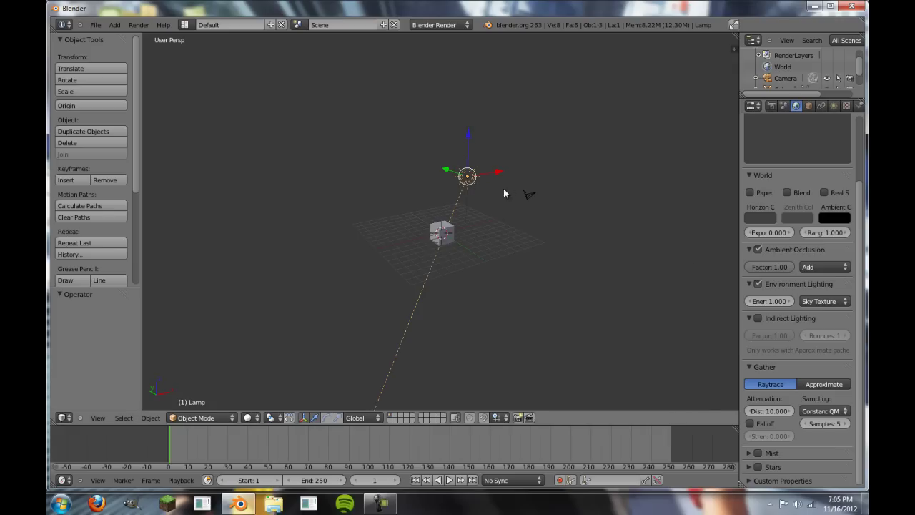
{"action": "left_click", "coordinate": [833, 106]}
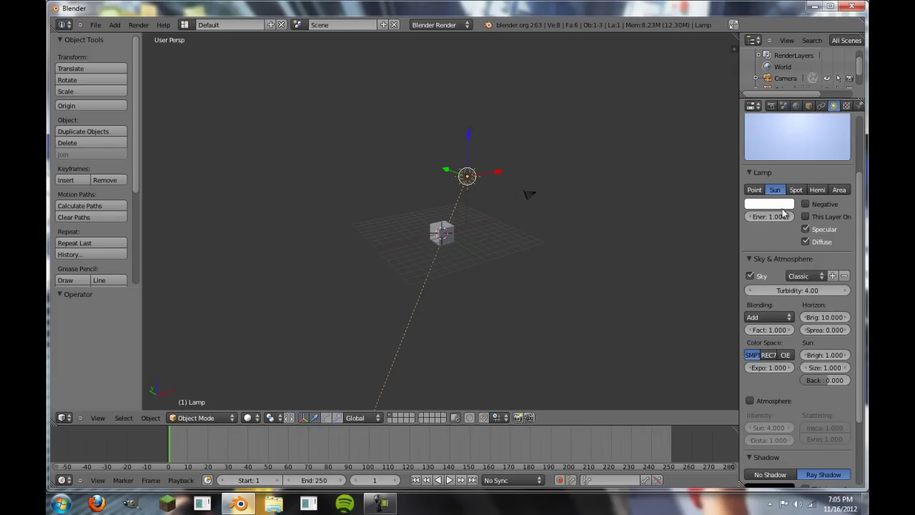
{"action": "left_click", "coordinate": [796, 106]}
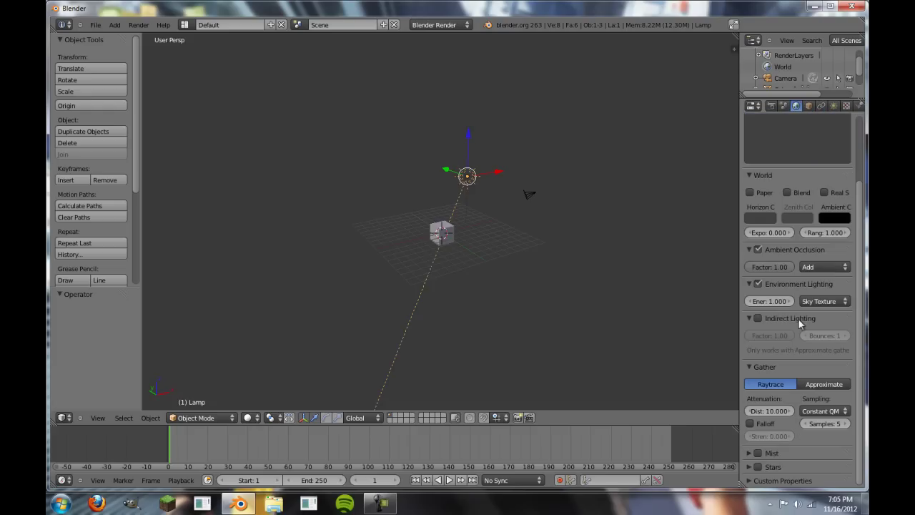
{"action": "left_click", "coordinate": [770, 301]}
{"action": "type", "text": "0.5"}
{"action": "key", "text": "Return"}
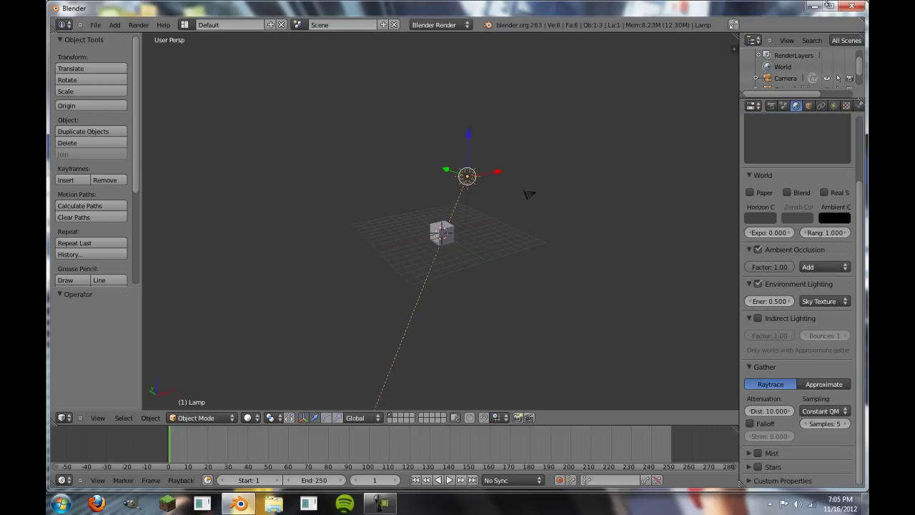
Set the ambient occlusion blend to Multiply and raise the cube one unit.
{"action": "left_click", "coordinate": [832, 106]}
{"action": "left_click", "coordinate": [770, 205]}
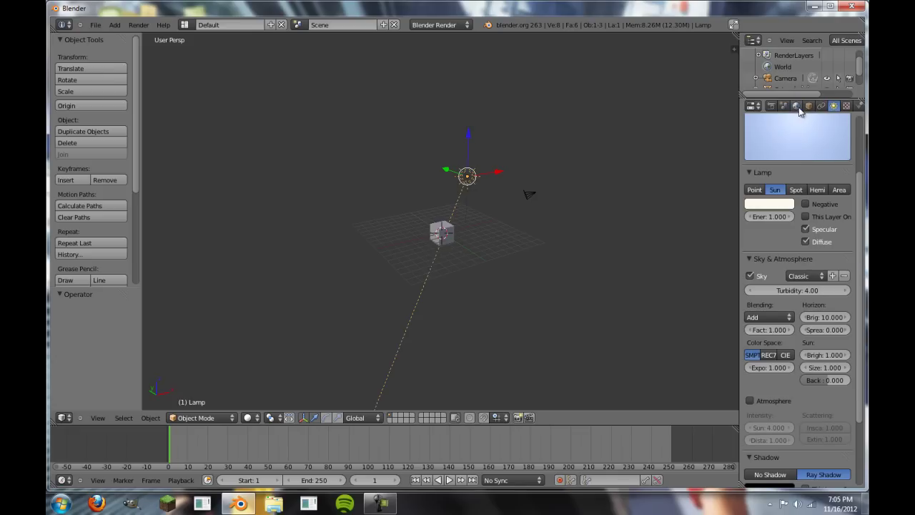
{"action": "left_click", "coordinate": [796, 107]}
{"action": "left_click", "coordinate": [821, 269]}
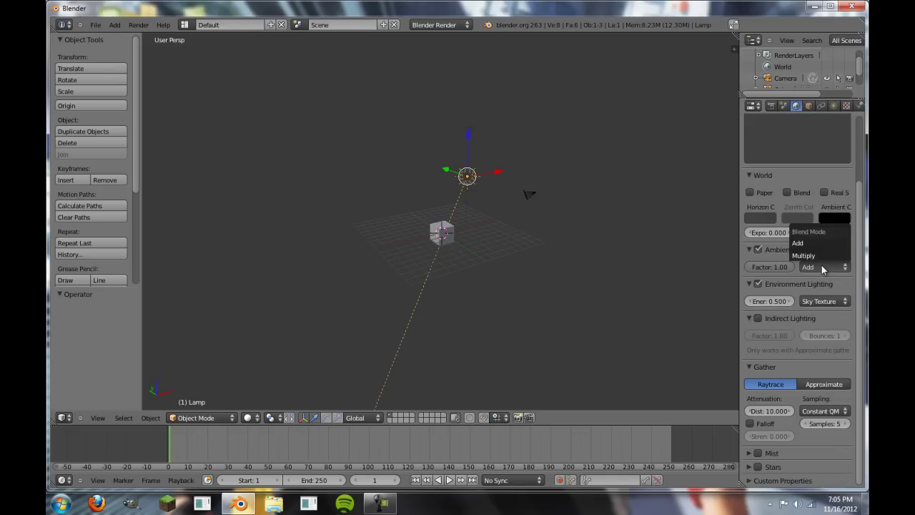
{"action": "left_click", "coordinate": [822, 256]}
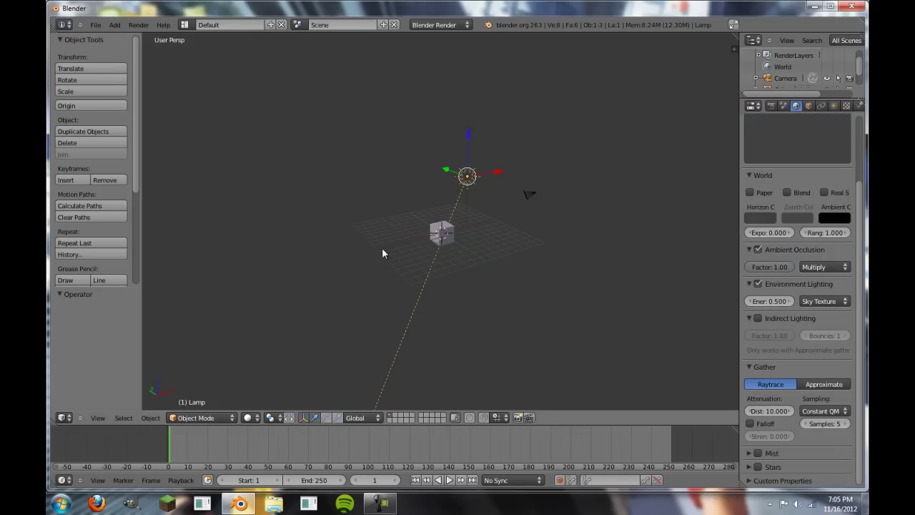
{"action": "right_click", "coordinate": [441, 232]}
{"action": "left_click_drag", "start_coordinate": [443, 212], "coordinate": [443, 204]}
Add a plane scaled about 10x under the cube and render the sunlit scene.
{"action": "key", "text": "shift+a"}
{"action": "mouse_move", "coordinate": [443, 200]}
{"action": "left_click", "coordinate": [472, 198]}
{"action": "key", "text": "s"}
{"action": "left_click", "coordinate": [588, 308]}
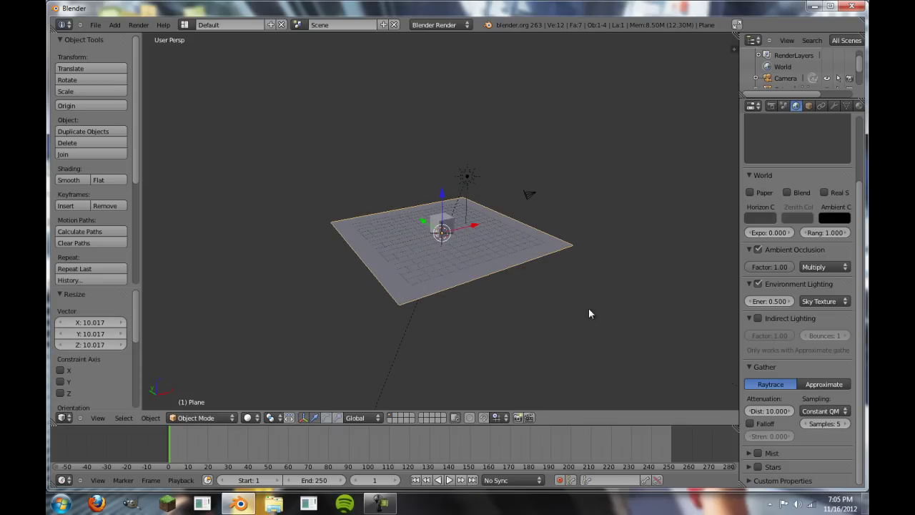
{"action": "left_click", "coordinate": [138, 24]}
{"action": "left_click", "coordinate": [143, 34]}
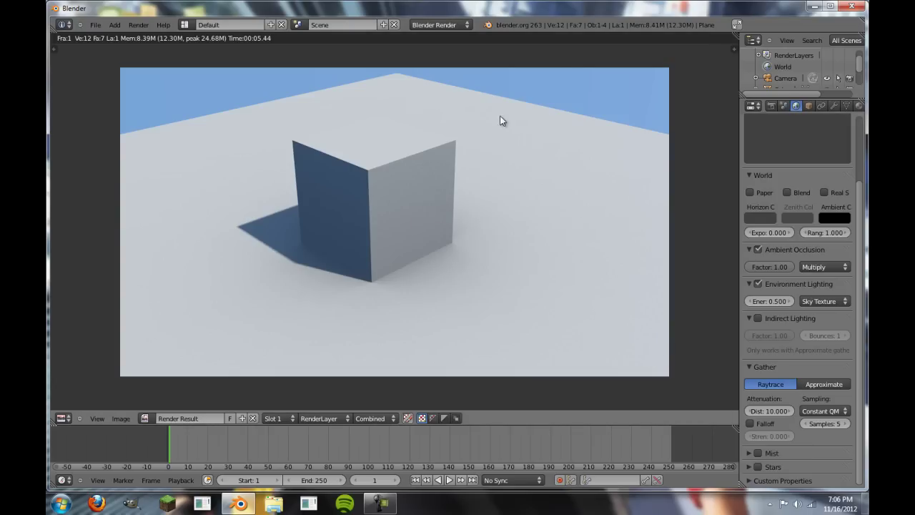
Set Gather to Approximate and render a fresh image of the lit cube.
{"action": "left_click", "coordinate": [63, 418]}
{"action": "left_click", "coordinate": [78, 404]}
{"action": "scroll", "coordinate": [461, 271], "scroll_direction": "up", "scroll_amount": 1}
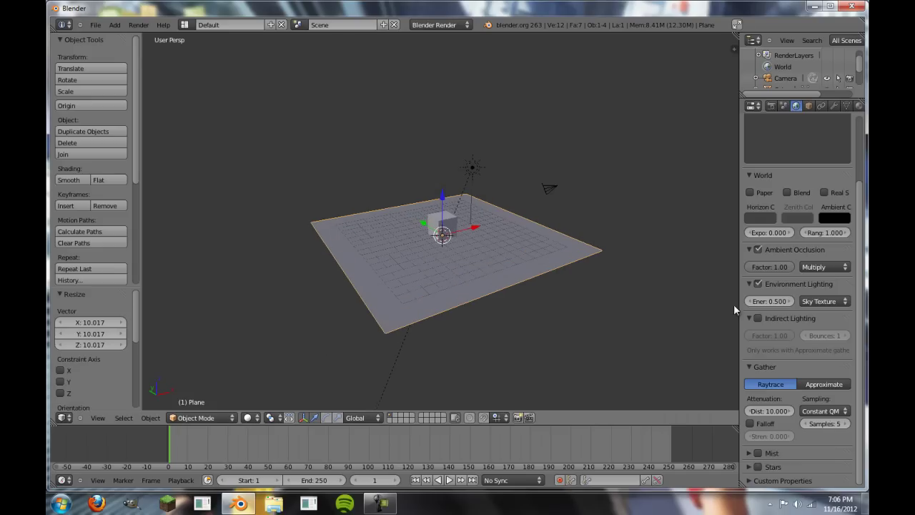
{"action": "left_click", "coordinate": [833, 385]}
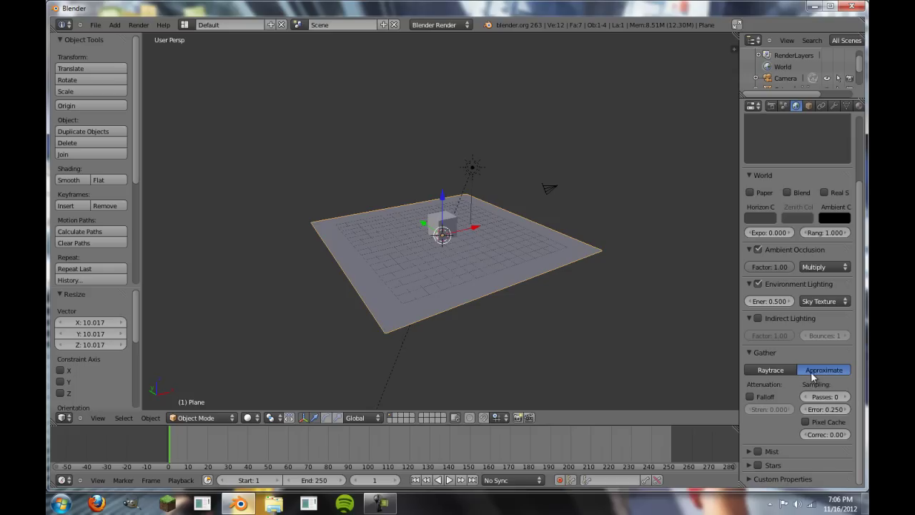
{"action": "left_click", "coordinate": [140, 25]}
{"action": "left_click", "coordinate": [155, 36]}
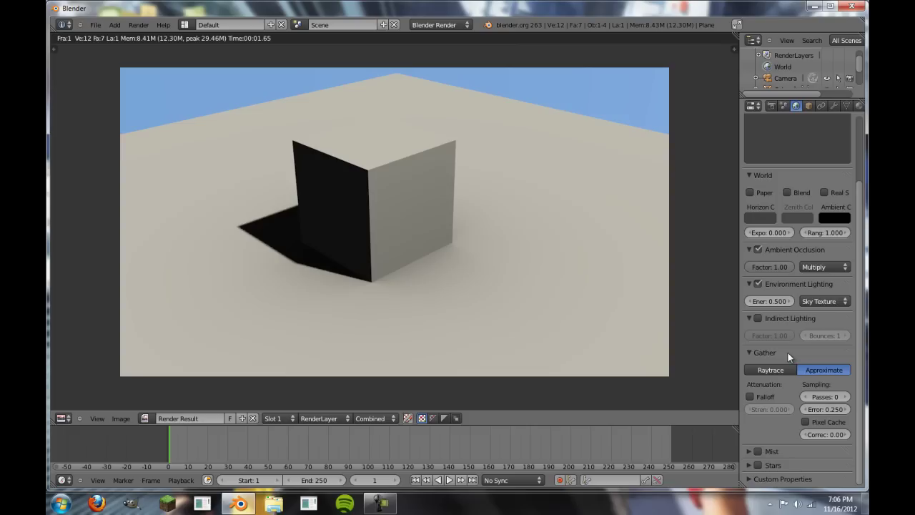
Turn on Indirect Lighting and turn off Environment Lighting and Ambient Occlusion.
{"action": "left_click", "coordinate": [759, 316]}
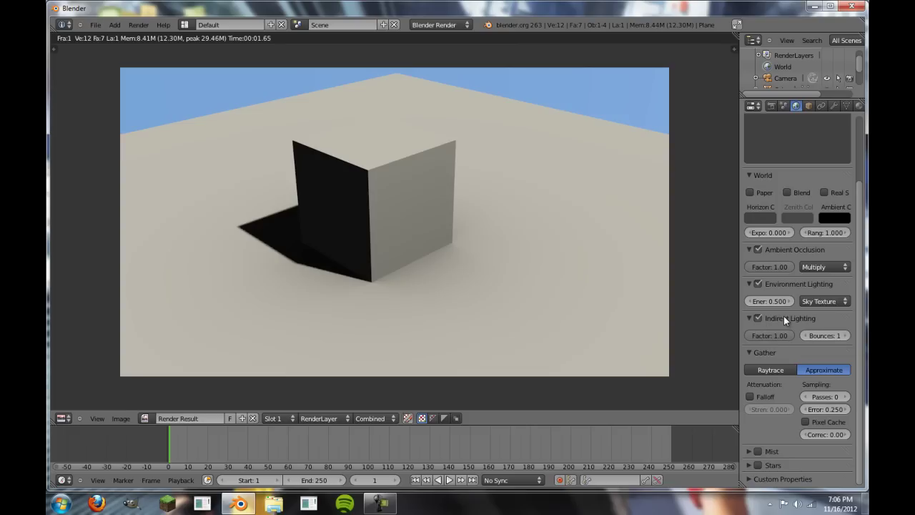
{"action": "left_click", "coordinate": [62, 418]}
{"action": "left_click", "coordinate": [75, 408]}
{"action": "left_click", "coordinate": [758, 284]}
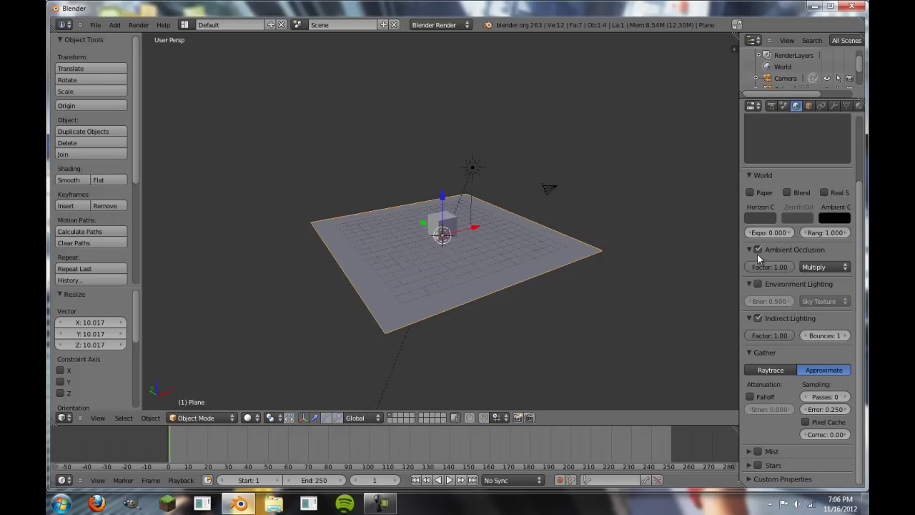
{"action": "left_click", "coordinate": [758, 250]}
Delete the sun lamp and show the cube's material settings.
{"action": "right_click", "coordinate": [473, 168]}
{"action": "key", "text": "x"}
{"action": "left_click", "coordinate": [474, 163]}
{"action": "right_click", "coordinate": [439, 223]}
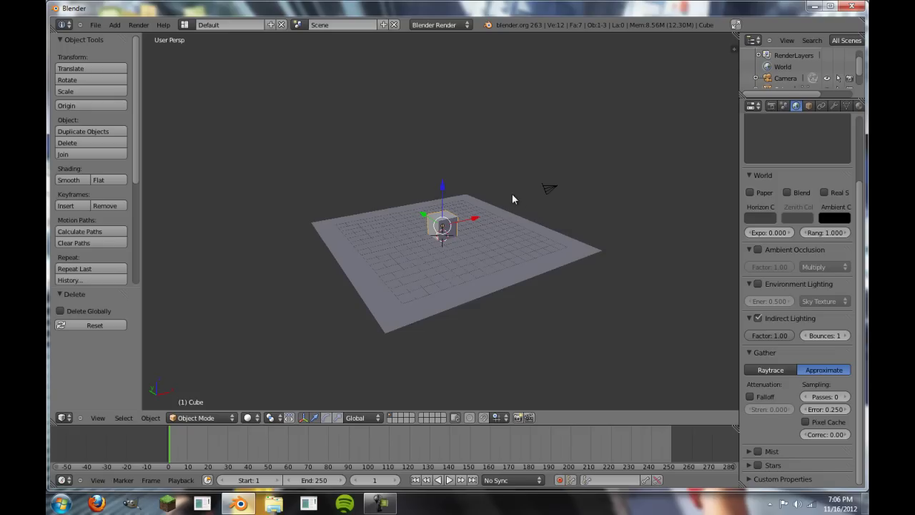
{"action": "left_click", "coordinate": [857, 106]}
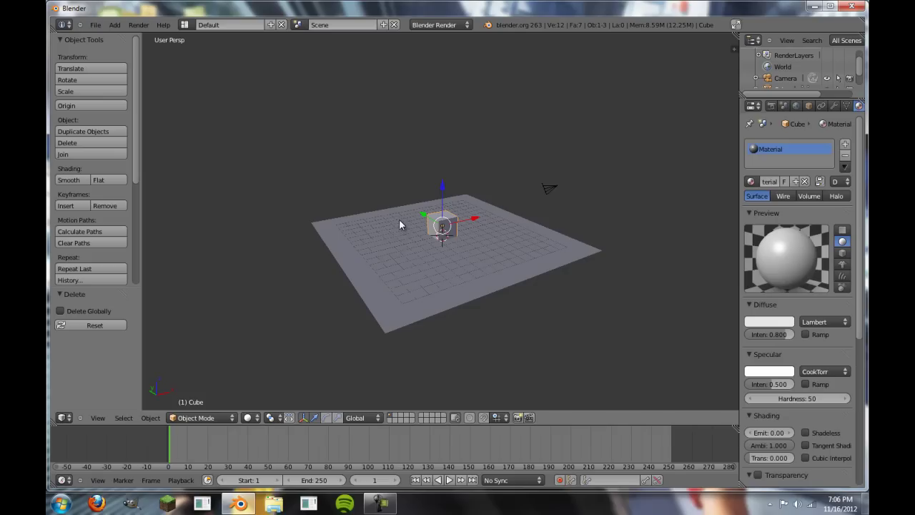
Make the cube's diffuse colour orange.
{"action": "left_click", "coordinate": [789, 321]}
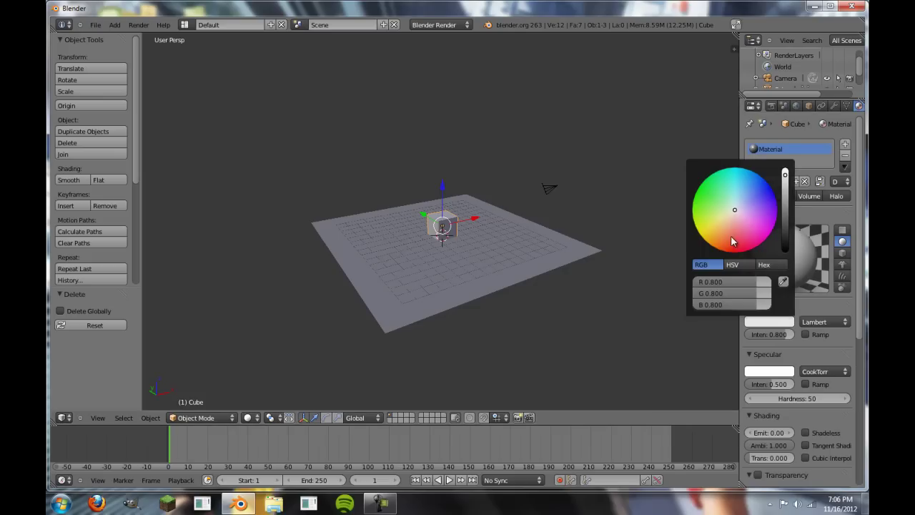
{"action": "left_click", "coordinate": [732, 243]}
{"action": "scroll", "coordinate": [831, 374], "scroll_direction": "down", "scroll_amount": 2}
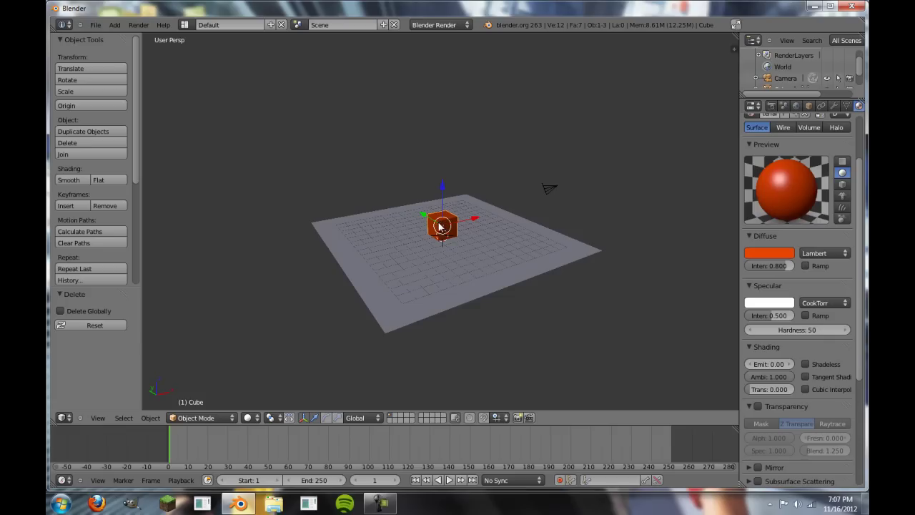
Set the cube material's Emit value to 0.50.
{"action": "left_click_drag", "start_coordinate": [765, 365], "coordinate": [778, 366]}
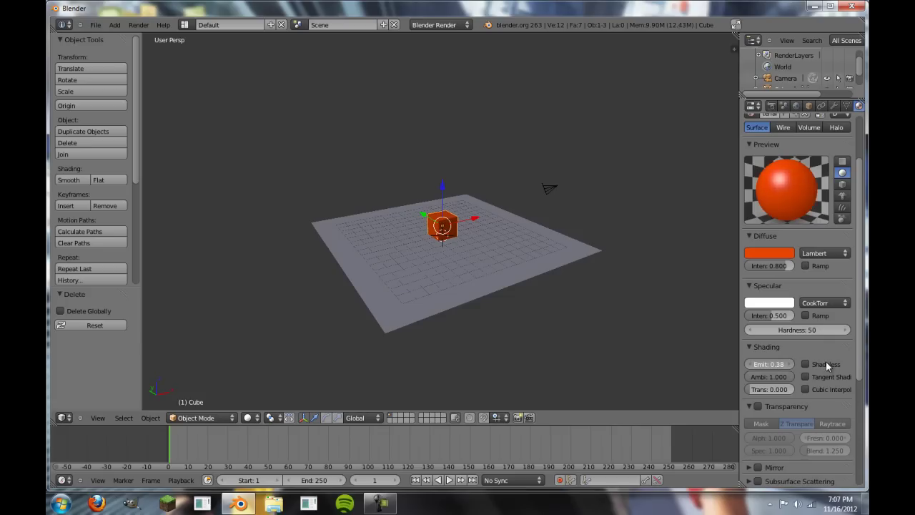
{"action": "left_click", "coordinate": [771, 365]}
{"action": "key", "text": "BackSpace"}
{"action": "type", "text": ".5"}
{"action": "key", "text": "Return"}
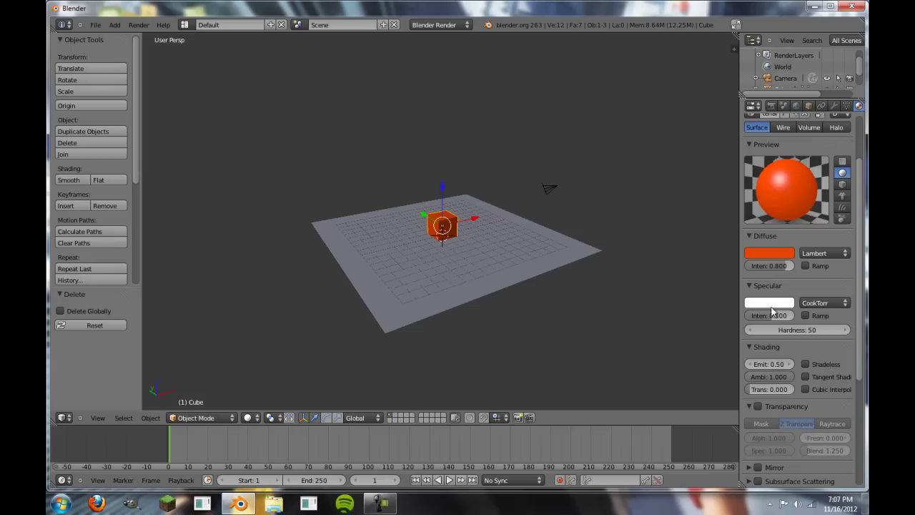
{"action": "left_click", "coordinate": [796, 106]}
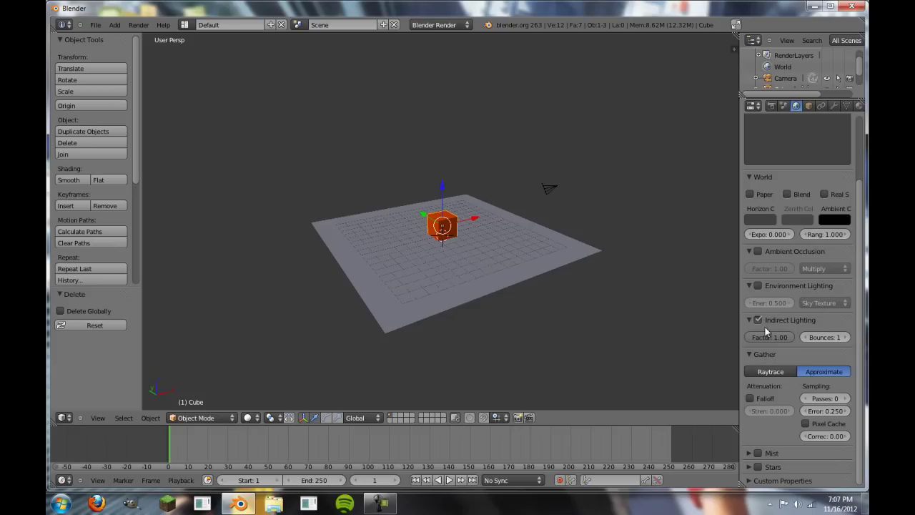
Set indirect lighting to 4 bounces and gather passes to 2.
{"action": "left_click", "coordinate": [848, 338]}
{"action": "left_click", "coordinate": [848, 338]}
{"action": "left_click", "coordinate": [848, 338]}
{"action": "left_click", "coordinate": [846, 399]}
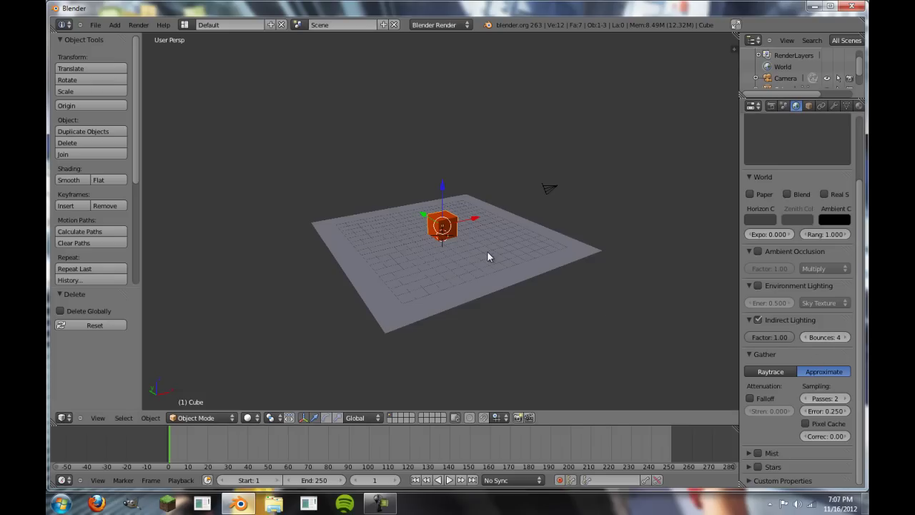
Look through the camera and scale the ground plane up about 2.8 times.
{"action": "key", "text": "KP_0"}
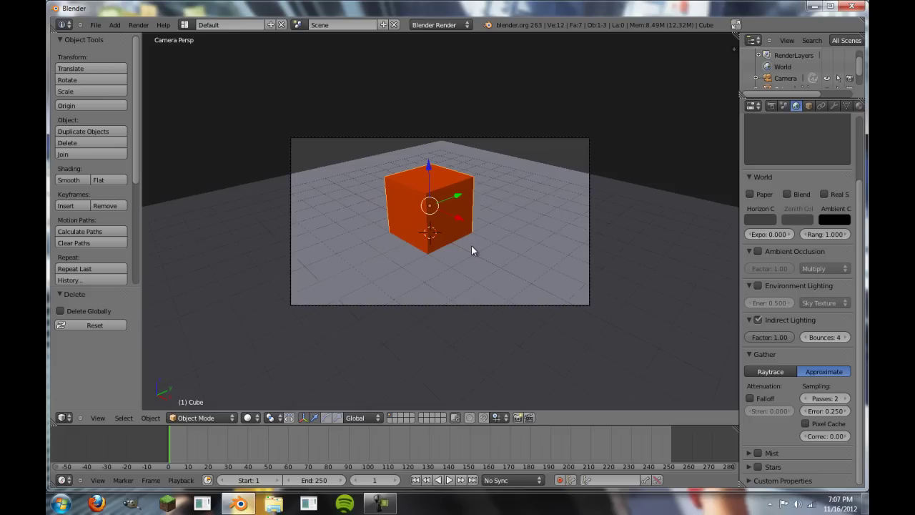
{"action": "right_click", "coordinate": [537, 242]}
{"action": "key", "text": "s"}
{"action": "left_click", "coordinate": [772, 276]}
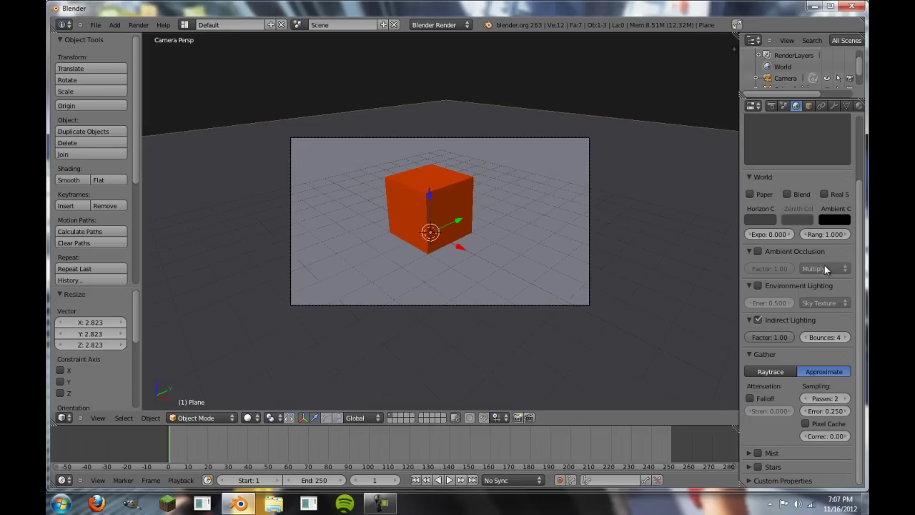
{"action": "scroll", "coordinate": [341, 149], "scroll_direction": "down", "scroll_amount": 4}
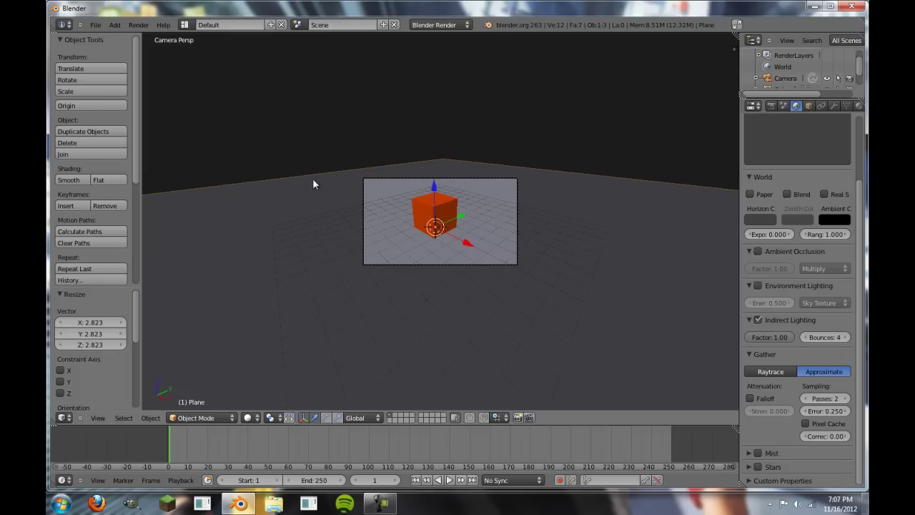
Set the Gather method to Raytrace and render the image.
{"action": "scroll", "coordinate": [372, 208], "scroll_direction": "up", "scroll_amount": 5}
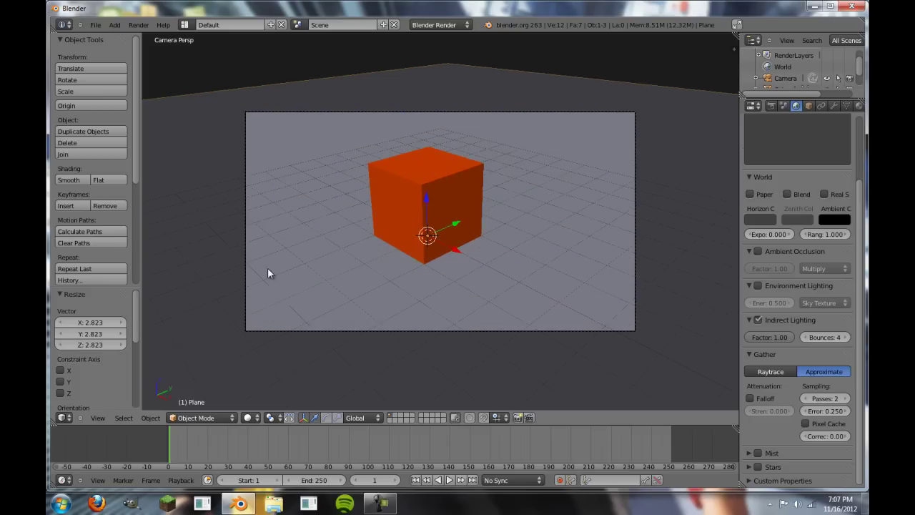
{"action": "left_click", "coordinate": [771, 371]}
{"action": "left_click", "coordinate": [138, 25]}
{"action": "left_click", "coordinate": [143, 36]}
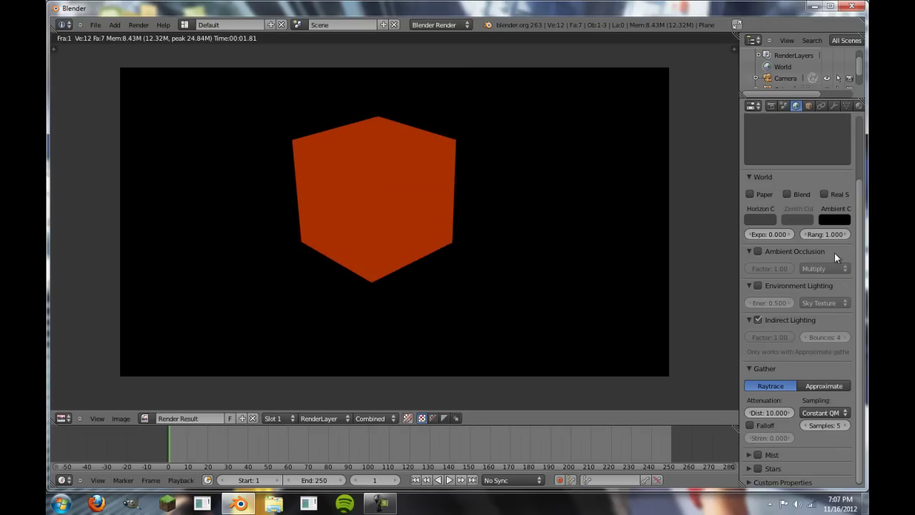
Switch Gather back to Approximate and render again to show the orange cube's glow.
{"action": "left_click", "coordinate": [833, 385]}
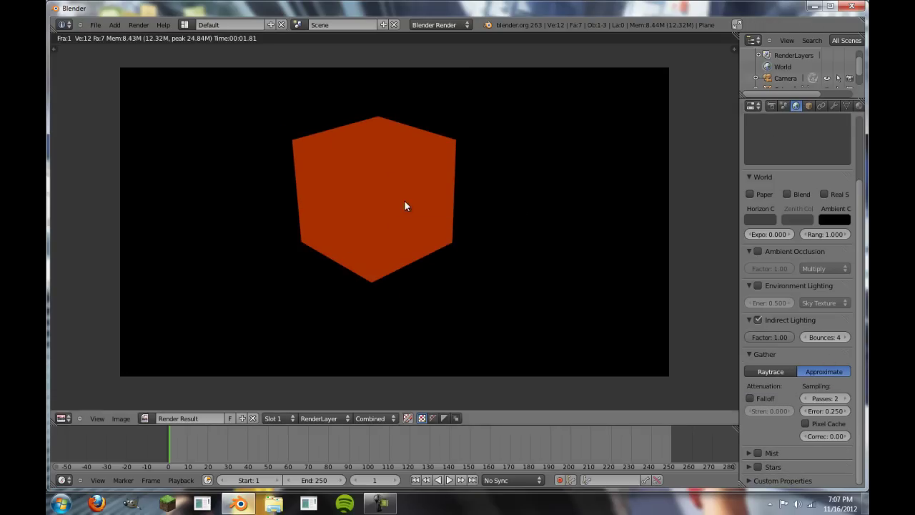
{"action": "left_click", "coordinate": [138, 24]}
{"action": "left_click", "coordinate": [152, 34]}
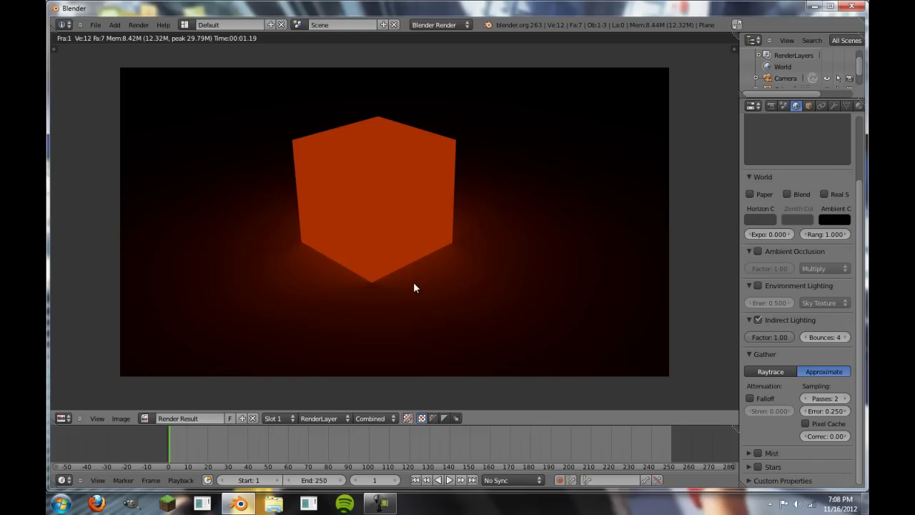
Switch the render area back to the 3D View.
{"action": "left_click", "coordinate": [62, 418]}
{"action": "left_click", "coordinate": [68, 407]}
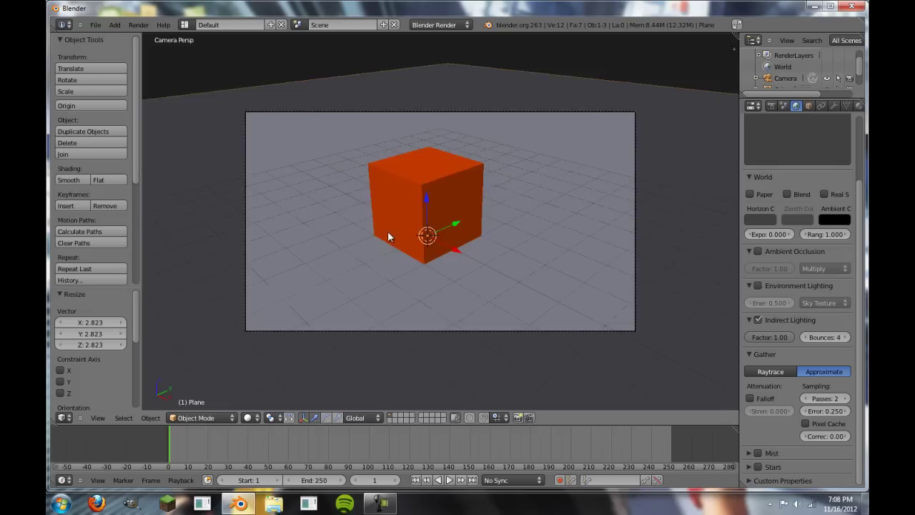
{"action": "scroll", "coordinate": [392, 231], "scroll_direction": "down", "scroll_amount": 6}
{"action": "scroll", "coordinate": [469, 261], "scroll_direction": "up", "scroll_amount": 3}
Duplicate the orange cube, scale the copy to 0.3 and move it 3 units along X.
{"action": "key", "text": "shift+d"}
{"action": "right_click", "coordinate": [476, 277]}
{"action": "key", "text": "period"}
{"action": "type", "text": "s.3"}
{"action": "key", "text": "Return"}
{"action": "type", "text": "gx3"}
{"action": "key", "text": "Return"}
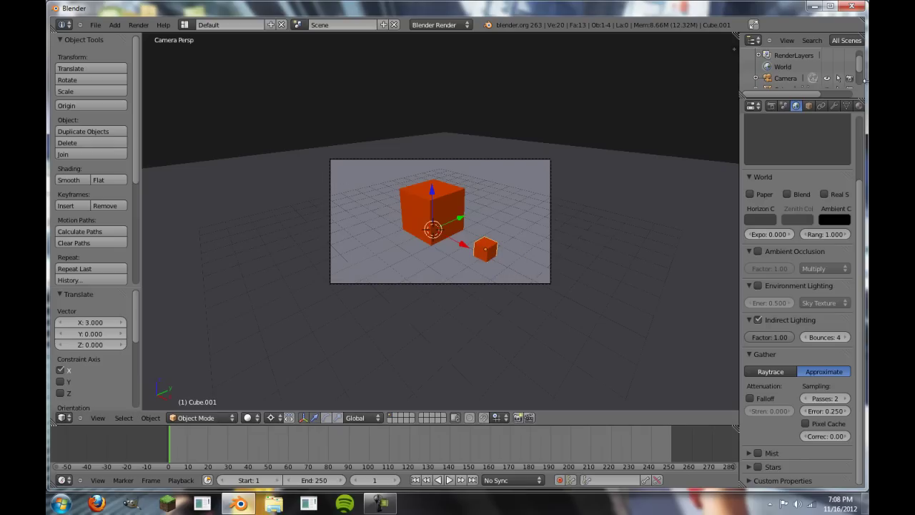
Make the small cube's material single-user and set its diffuse colour to blue.
{"action": "left_click", "coordinate": [859, 105]}
{"action": "scroll", "coordinate": [786, 167], "scroll_direction": "up", "scroll_amount": 2}
{"action": "left_click", "coordinate": [778, 158]}
{"action": "left_click", "coordinate": [769, 299]}
{"action": "left_click_drag", "start_coordinate": [751, 176], "coordinate": [759, 167]}
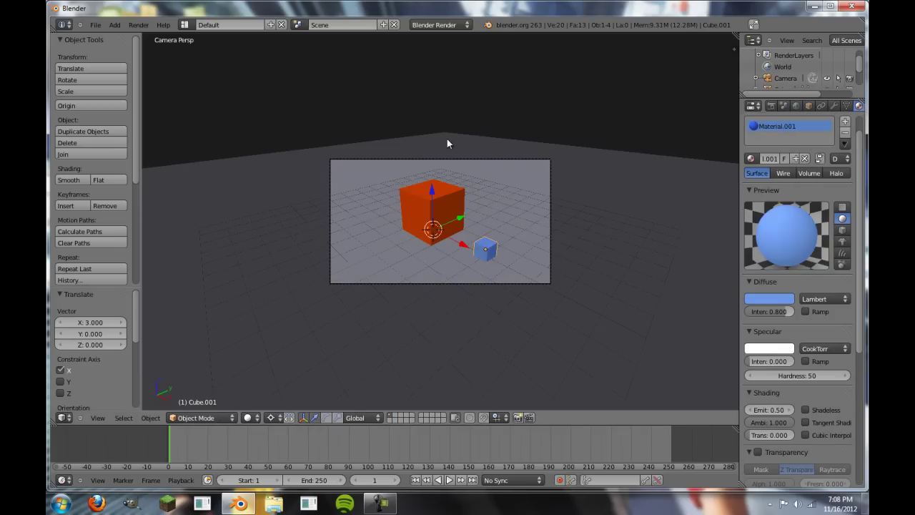
Render the scene with both glowing cubes, then return to the World settings.
{"action": "left_click", "coordinate": [143, 24]}
{"action": "left_click", "coordinate": [161, 35]}
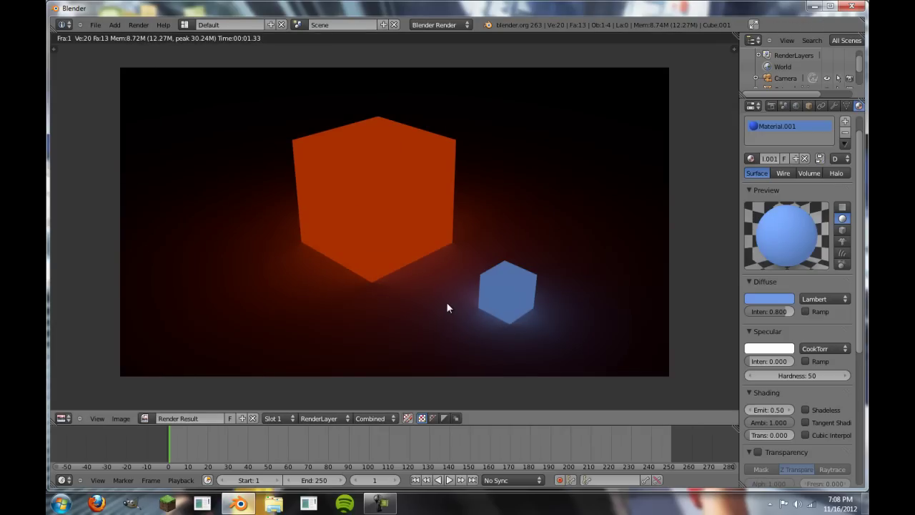
{"action": "scroll", "coordinate": [372, 243], "scroll_direction": "down", "scroll_amount": 1}
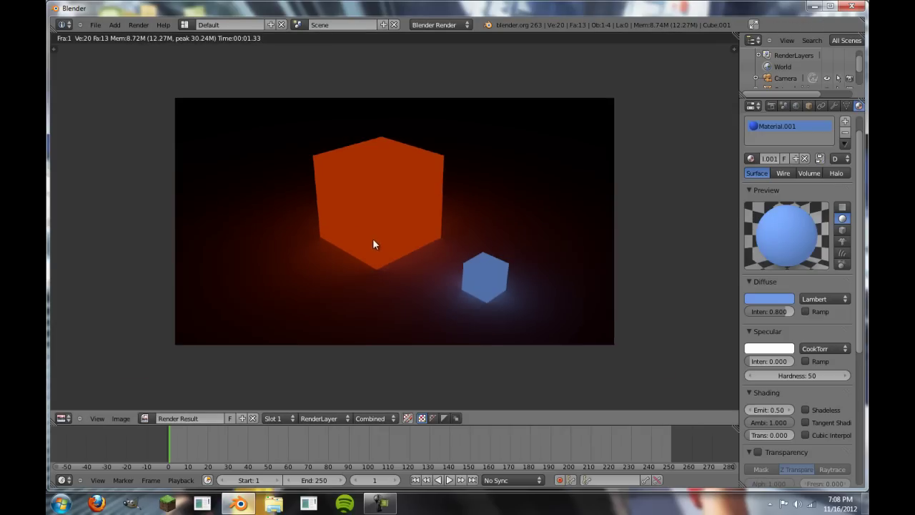
{"action": "left_click", "coordinate": [798, 106]}
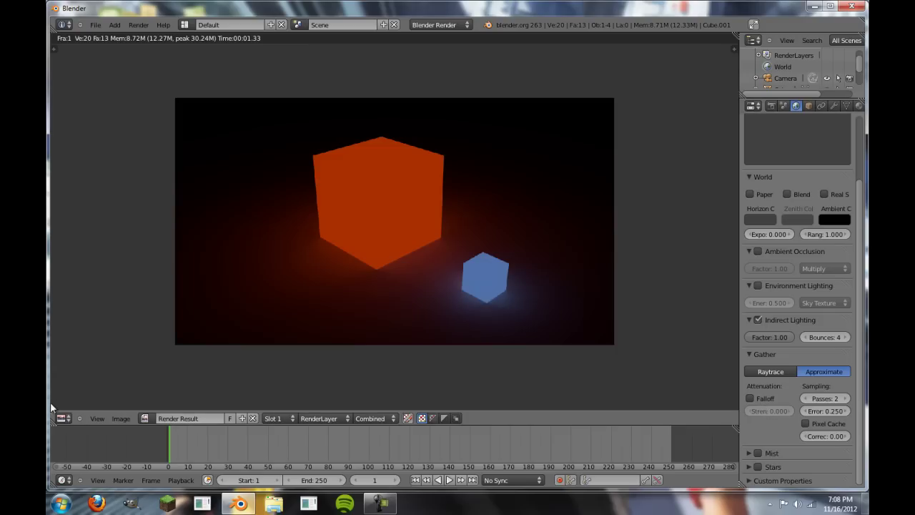
Return to the 3D View, set Gather to Raytrace and turn off indirect lighting.
{"action": "left_click", "coordinate": [62, 418]}
{"action": "left_click", "coordinate": [75, 407]}
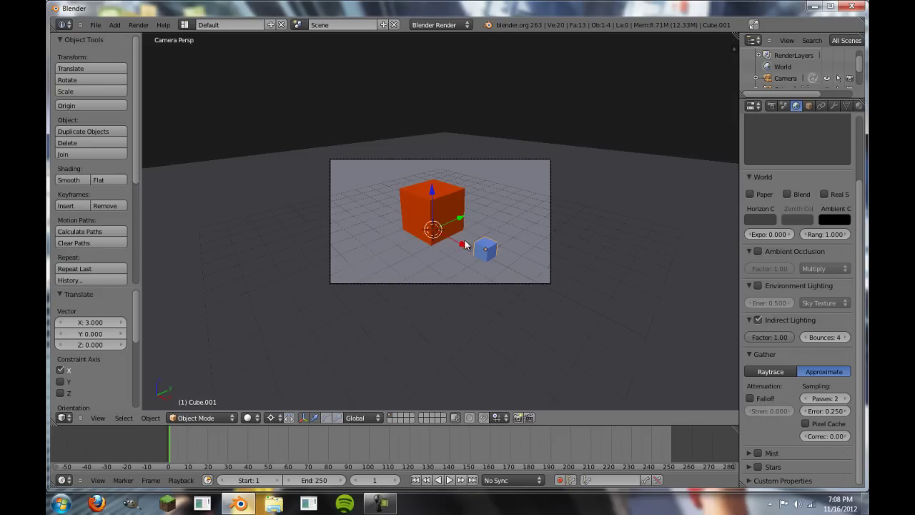
{"action": "left_click", "coordinate": [780, 376]}
{"action": "left_click", "coordinate": [759, 319]}
Delete the blue and orange cubes and add a new cube raised 1 unit on Z.
{"action": "key", "text": "x"}
{"action": "left_click", "coordinate": [437, 250]}
{"action": "right_click", "coordinate": [429, 204]}
{"action": "key", "text": "x"}
{"action": "left_click", "coordinate": [429, 204]}
{"action": "key", "text": "shift+a"}
{"action": "mouse_move", "coordinate": [430, 204]}
{"action": "left_click", "coordinate": [457, 217]}
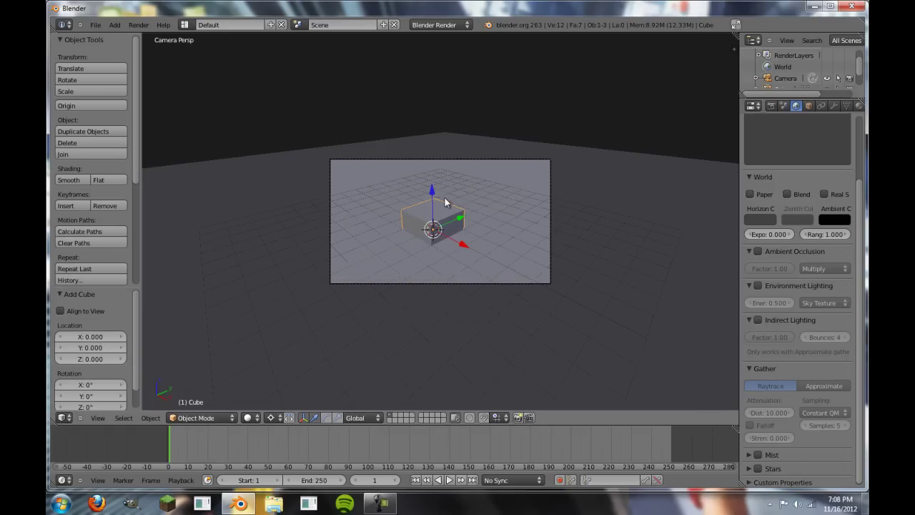
{"action": "type", "text": "gz1"}
{"action": "key", "text": "Return"}
Reposition the camera and tilt it slightly around the X axis.
{"action": "right_click", "coordinate": [506, 264]}
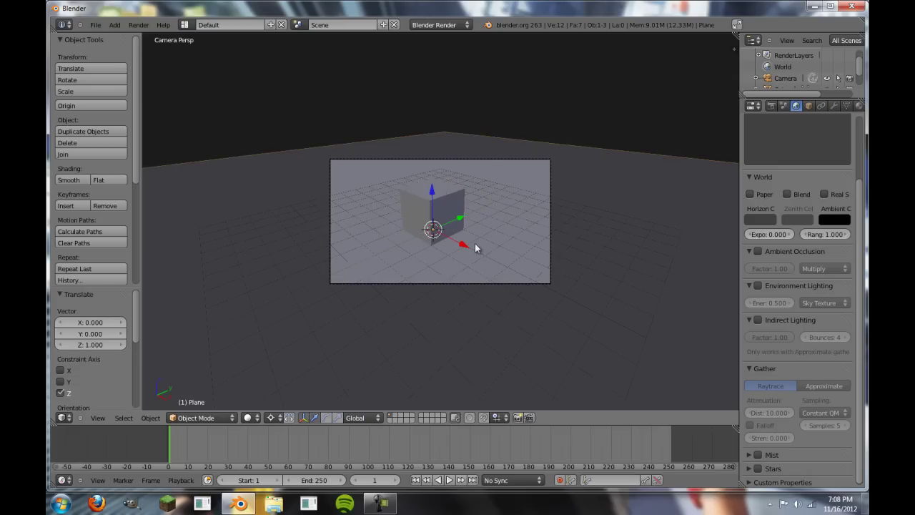
{"action": "right_click", "coordinate": [478, 282]}
{"action": "key", "text": "g"}
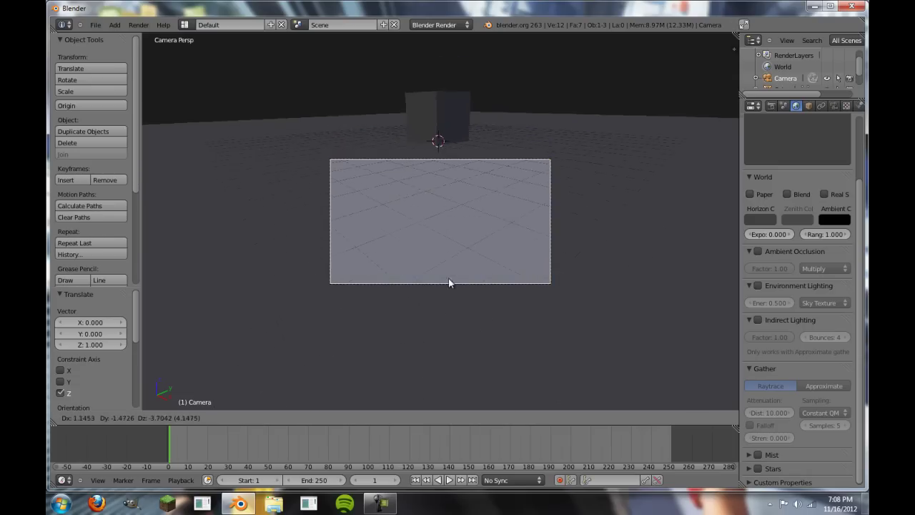
{"action": "left_click", "coordinate": [450, 231]}
{"action": "key", "text": "r"}
{"action": "key", "text": "x"}
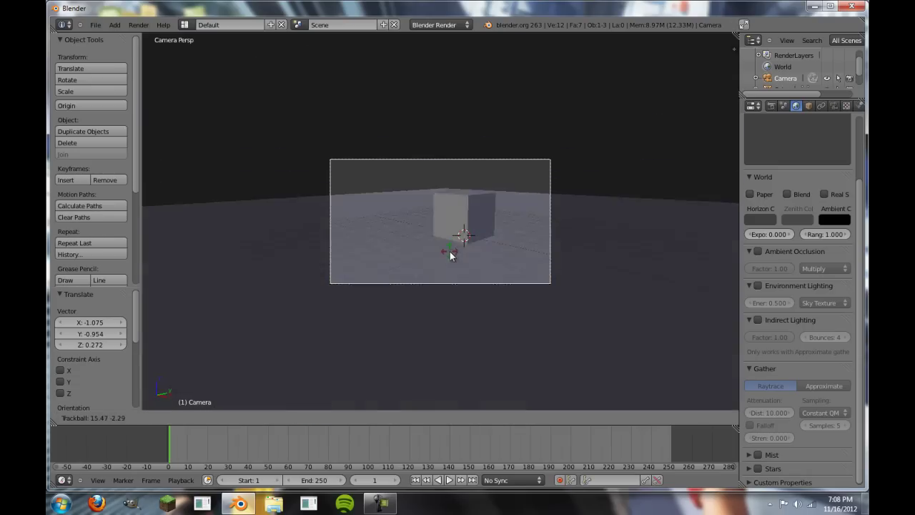
{"action": "left_click", "coordinate": [451, 255]}
Duplicate the cube, shift it along X, then move it 4 units back along Y.
{"action": "right_click", "coordinate": [452, 228]}
{"action": "key", "text": "shift+d"}
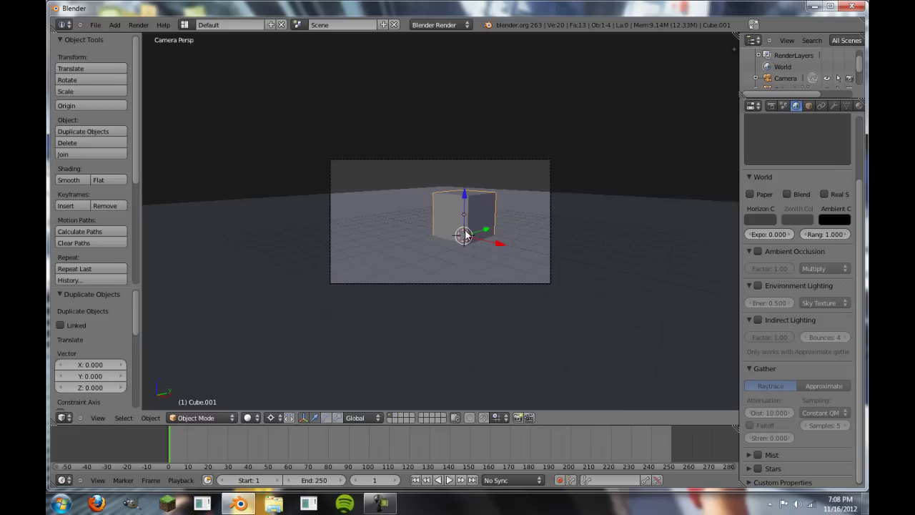
{"action": "key", "text": "x"}
{"action": "left_click", "coordinate": [395, 205]}
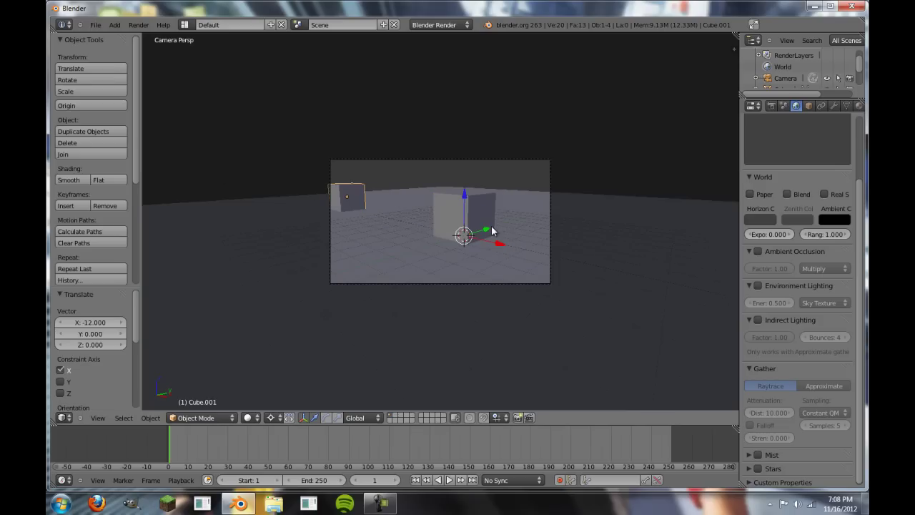
{"action": "key", "text": "g"}
{"action": "key", "text": "y"}
{"action": "left_click", "coordinate": [530, 212]}
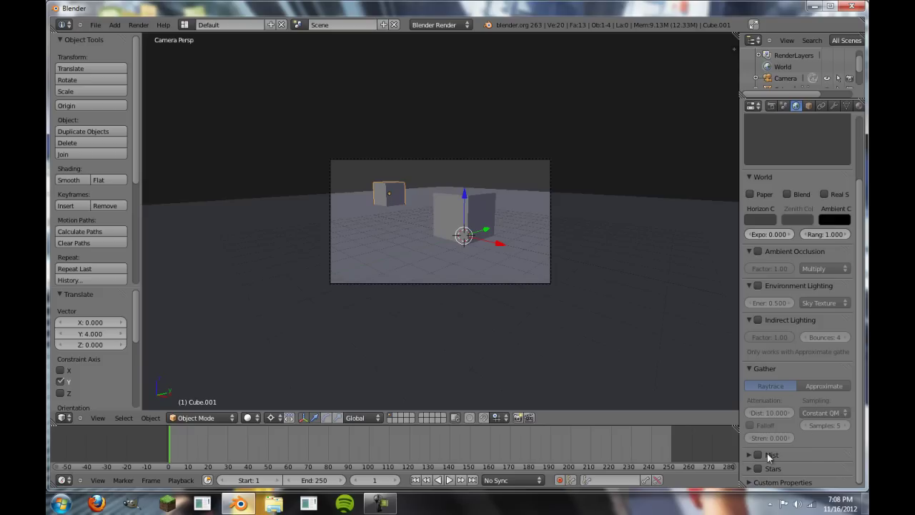
Collapse the Gather panel and expand the Mist and Stars panels in World settings.
{"action": "left_click", "coordinate": [750, 367]}
{"action": "left_click", "coordinate": [748, 379]}
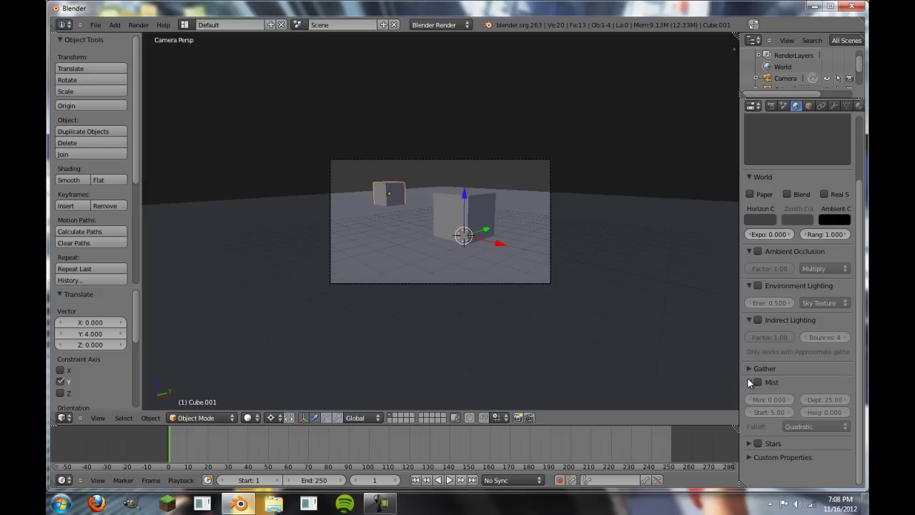
{"action": "left_click", "coordinate": [749, 443]}
{"action": "scroll", "coordinate": [819, 449], "scroll_direction": "down", "scroll_amount": 1}
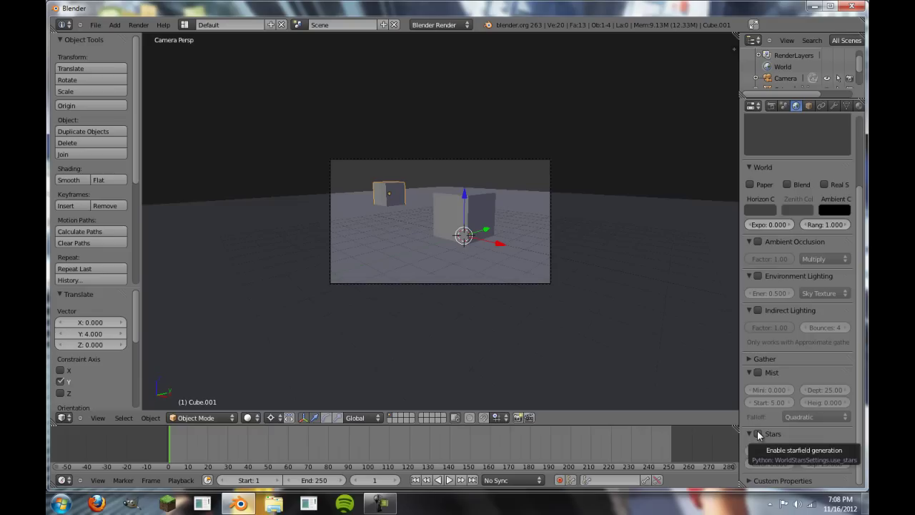
Raise the camera high above the floor and tilt it upward on X toward the sky.
{"action": "right_click", "coordinate": [518, 285]}
{"action": "key", "text": "r"}
{"action": "key", "text": "r"}
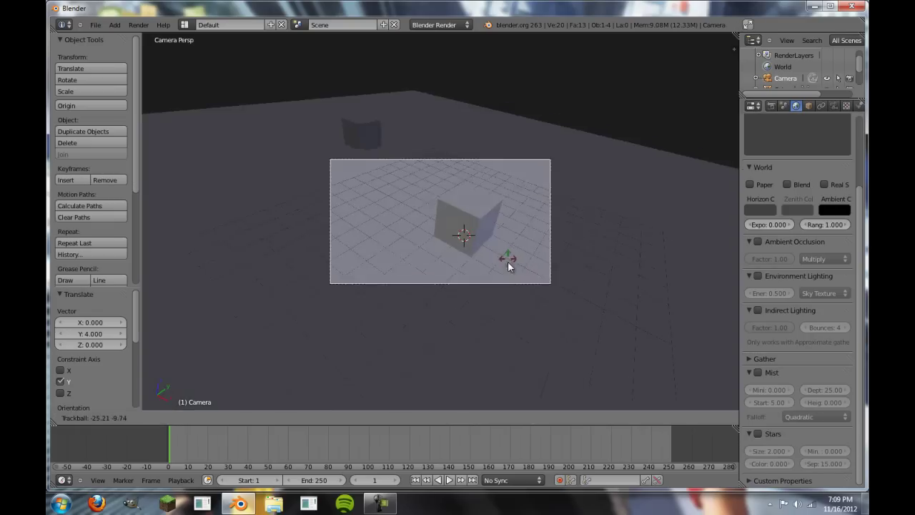
{"action": "key", "text": "Escape"}
{"action": "key", "text": "g"}
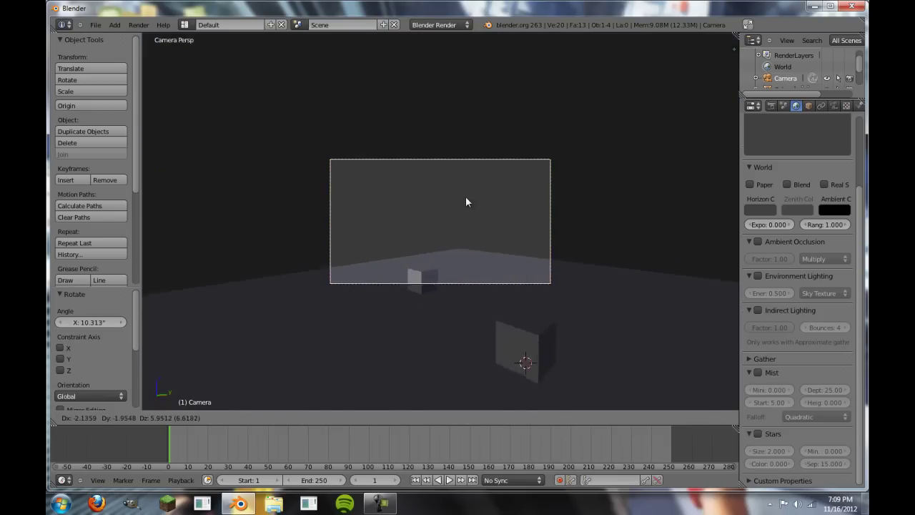
{"action": "left_click", "coordinate": [445, 138]}
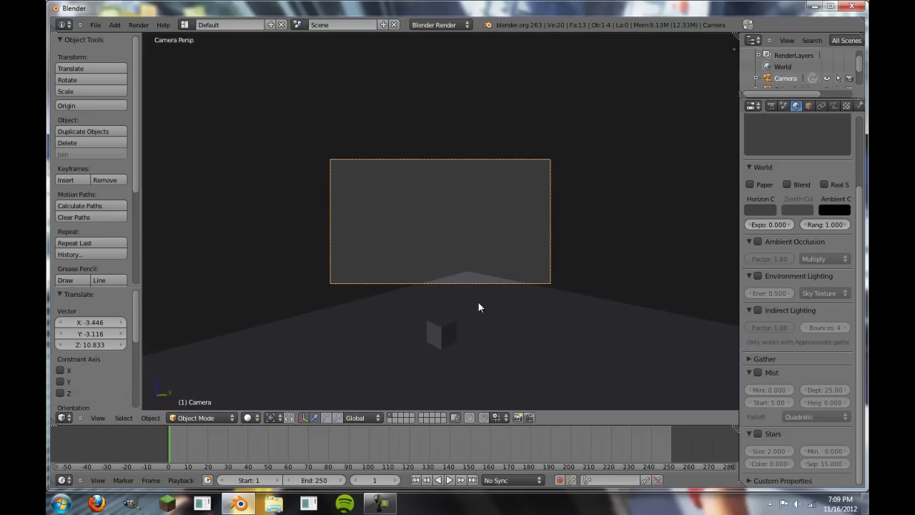
{"action": "key", "text": "r"}
{"action": "key", "text": "x"}
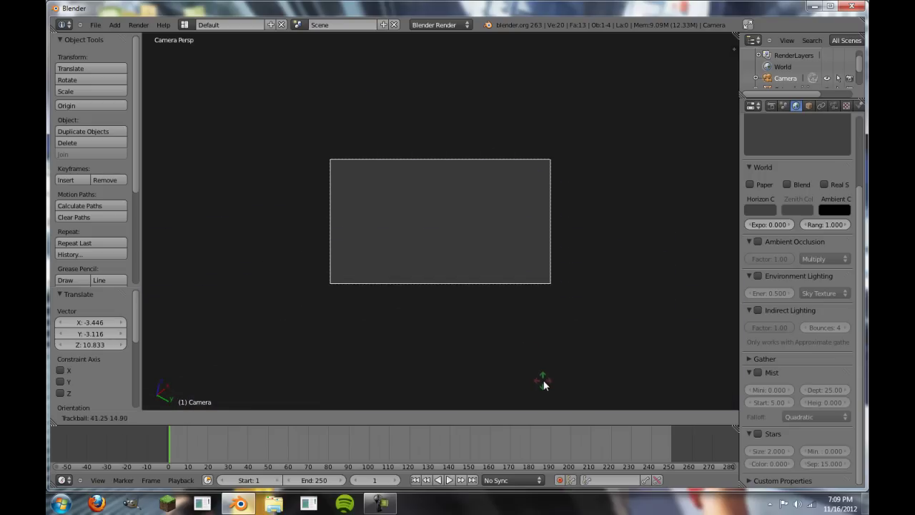
{"action": "left_click", "coordinate": [545, 381]}
Enable Stars in the World settings and orbit the view around the scene.
{"action": "left_click", "coordinate": [758, 433]}
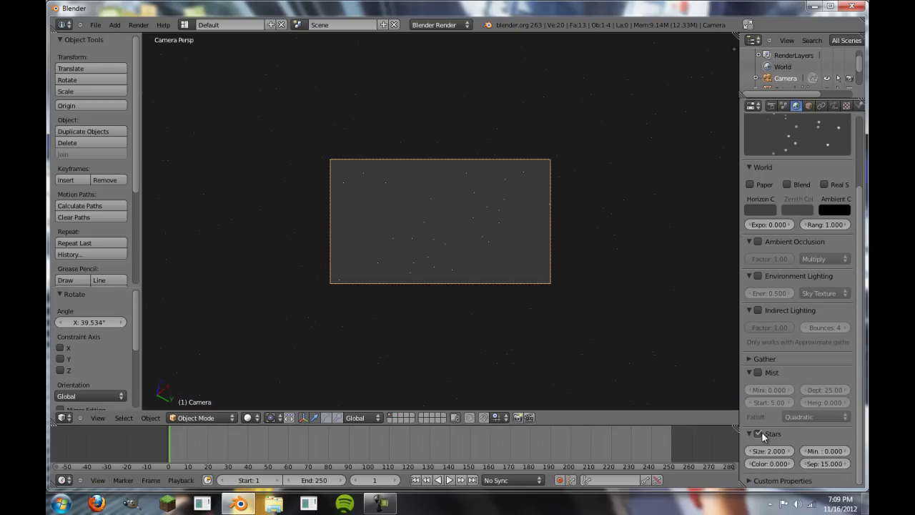
{"action": "middle_click_drag", "start_coordinate": [695, 309], "coordinate": [534, 239]}
{"action": "scroll", "coordinate": [534, 239], "scroll_direction": "down", "scroll_amount": 6}
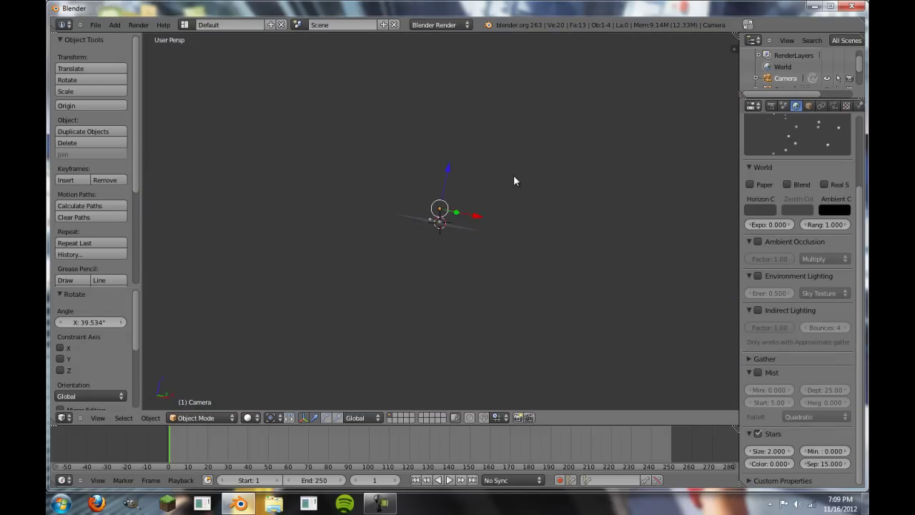
Return to camera view and reduce the star size to 0.100.
{"action": "key", "text": "KP_0"}
{"action": "scroll", "coordinate": [425, 178], "scroll_direction": "down", "scroll_amount": 3}
{"action": "scroll", "coordinate": [399, 229], "scroll_direction": "up", "scroll_amount": 6}
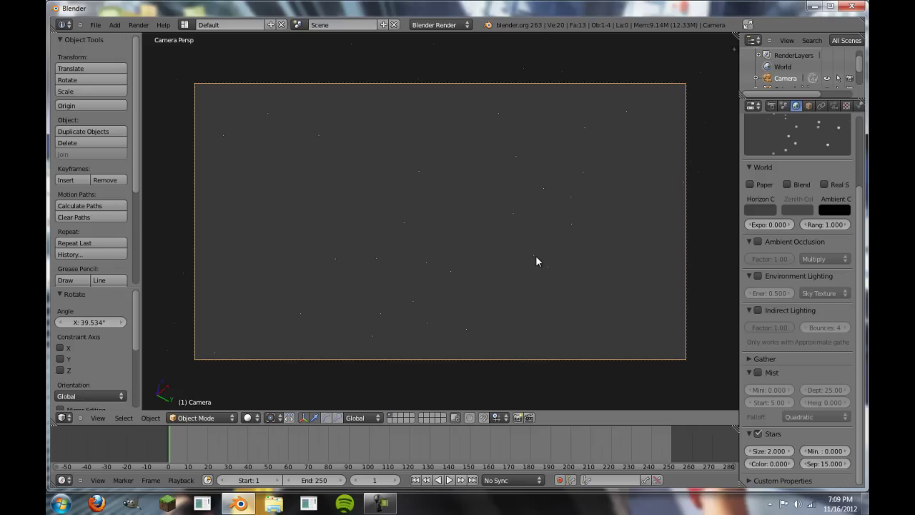
{"action": "left_click_drag", "start_coordinate": [771, 451], "coordinate": [800, 453]}
Set the World horizon colour to black.
{"action": "scroll", "coordinate": [824, 148], "scroll_direction": "up", "scroll_amount": 4}
{"action": "scroll", "coordinate": [801, 197], "scroll_direction": "down", "scroll_amount": 4}
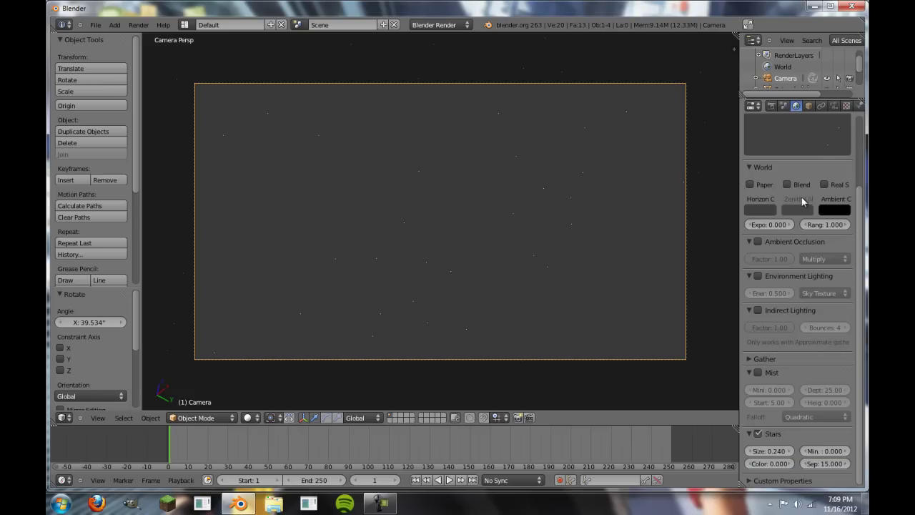
{"action": "left_click", "coordinate": [753, 173]}
{"action": "left_click", "coordinate": [749, 182]}
{"action": "left_click", "coordinate": [751, 166]}
{"action": "left_click", "coordinate": [759, 207]}
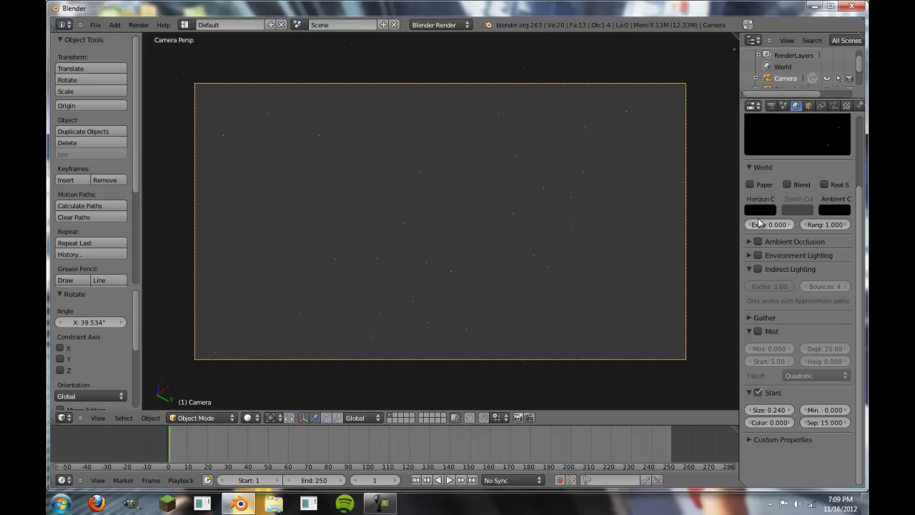
{"action": "left_click", "coordinate": [754, 174]}
Set star separation to 2.782 and minimum star distance to 0.
{"action": "scroll", "coordinate": [755, 191], "scroll_direction": "up", "scroll_amount": 5}
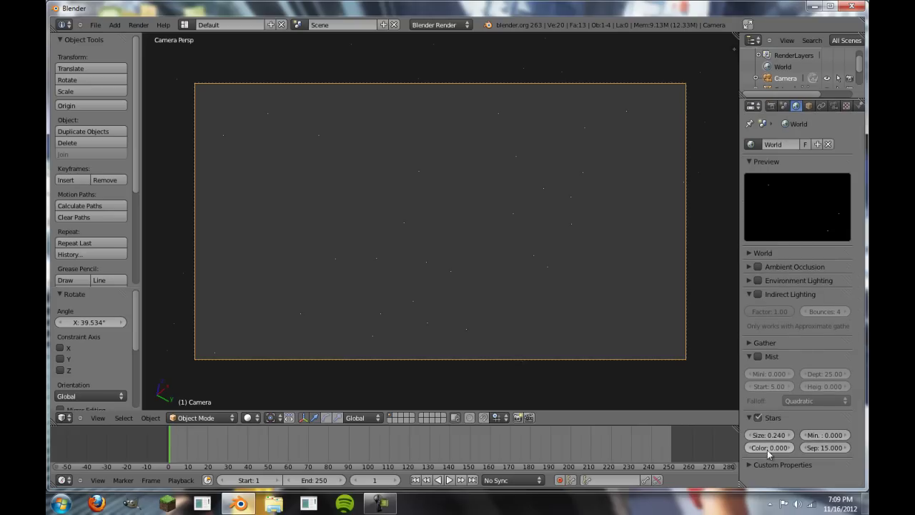
{"action": "left_click_drag", "start_coordinate": [822, 448], "coordinate": [854, 449]}
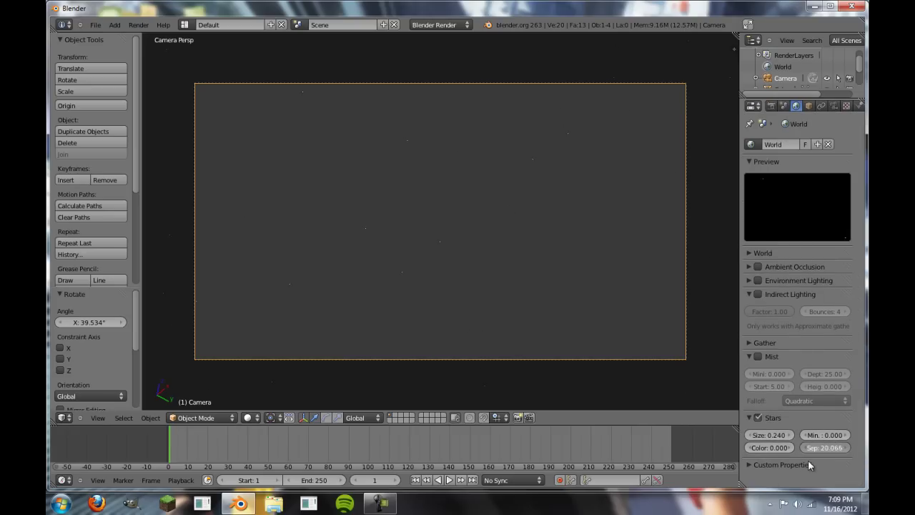
{"action": "left_click_drag", "start_coordinate": [774, 460], "coordinate": [844, 437]}
{"action": "left_click_drag", "start_coordinate": [789, 443], "coordinate": [741, 446]}
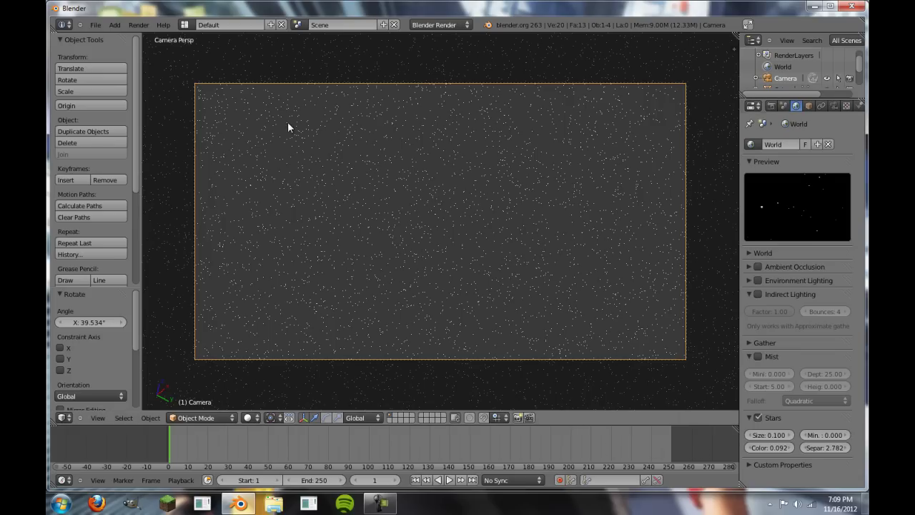
Render the camera view of the starfield sky.
{"action": "left_click", "coordinate": [138, 24]}
{"action": "left_click", "coordinate": [161, 34]}
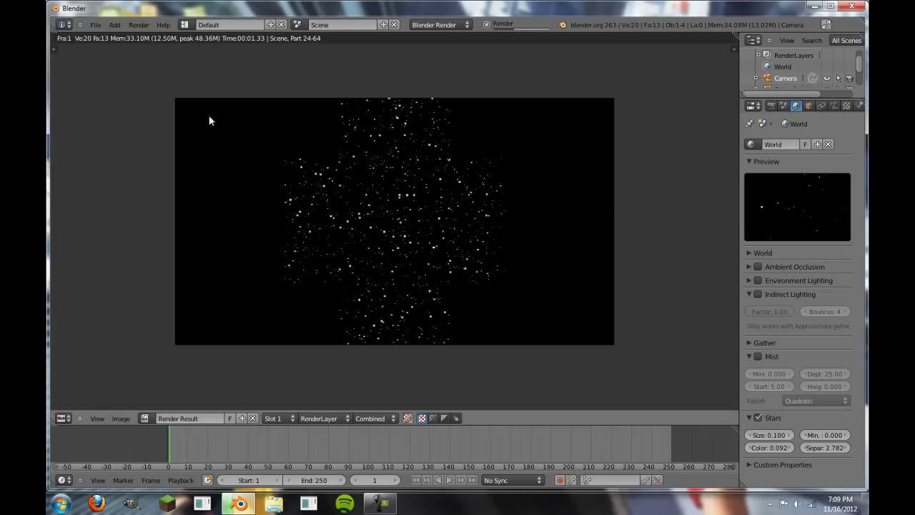
{"action": "scroll", "coordinate": [365, 243], "scroll_direction": "up", "scroll_amount": 6}
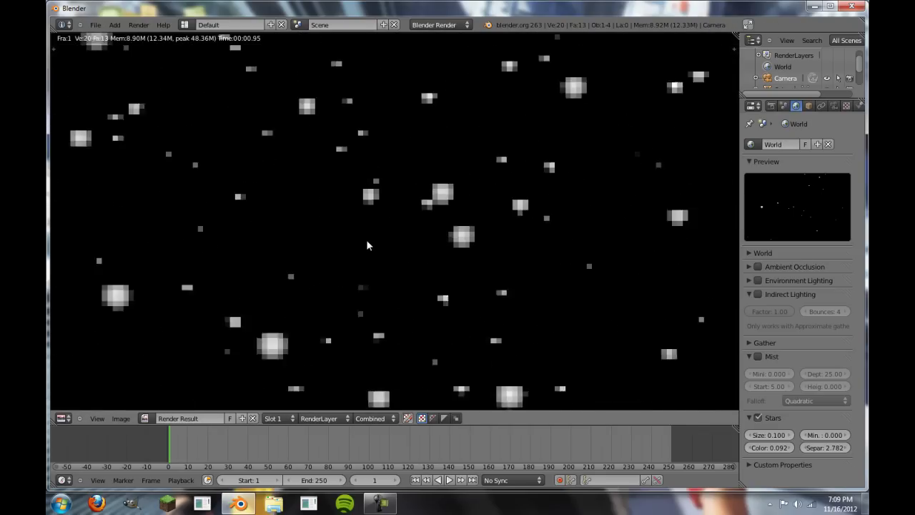
{"action": "scroll", "coordinate": [365, 246], "scroll_direction": "down", "scroll_amount": 7}
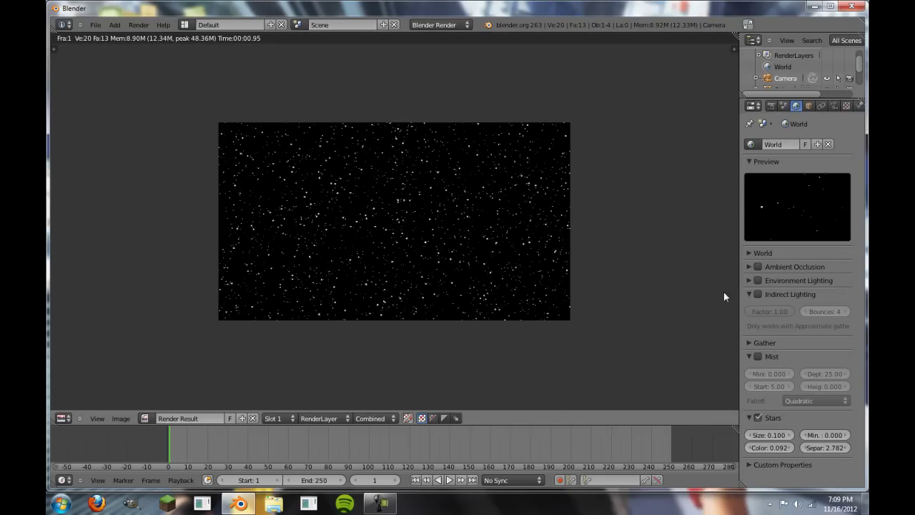
Set star separation to 4.655 and re-render.
{"action": "left_click_drag", "start_coordinate": [827, 447], "coordinate": [744, 448]}
{"action": "left_click_drag", "start_coordinate": [839, 448], "coordinate": [837, 450]}
{"action": "left_click", "coordinate": [139, 24]}
{"action": "left_click", "coordinate": [140, 38]}
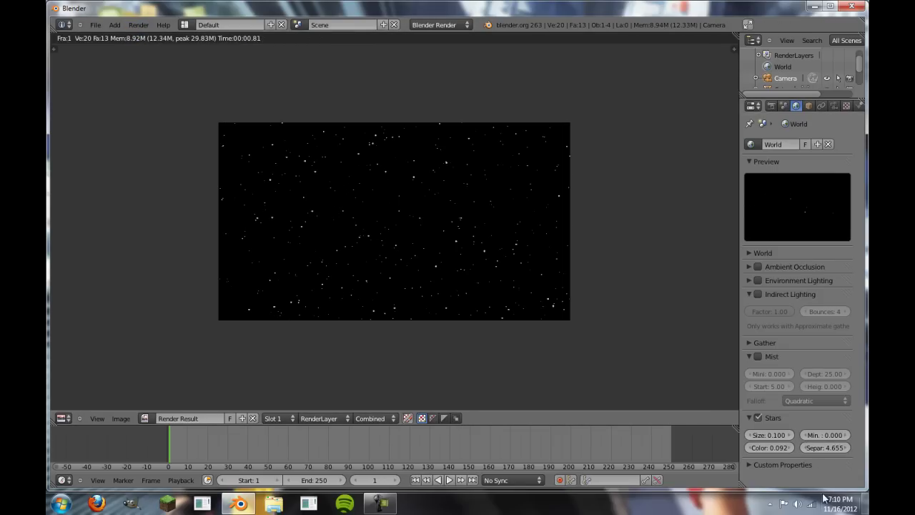
Try higher star colour values up to 0.764, settle on 0.364, re-rendering each time.
{"action": "left_click_drag", "start_coordinate": [776, 449], "coordinate": [797, 455]}
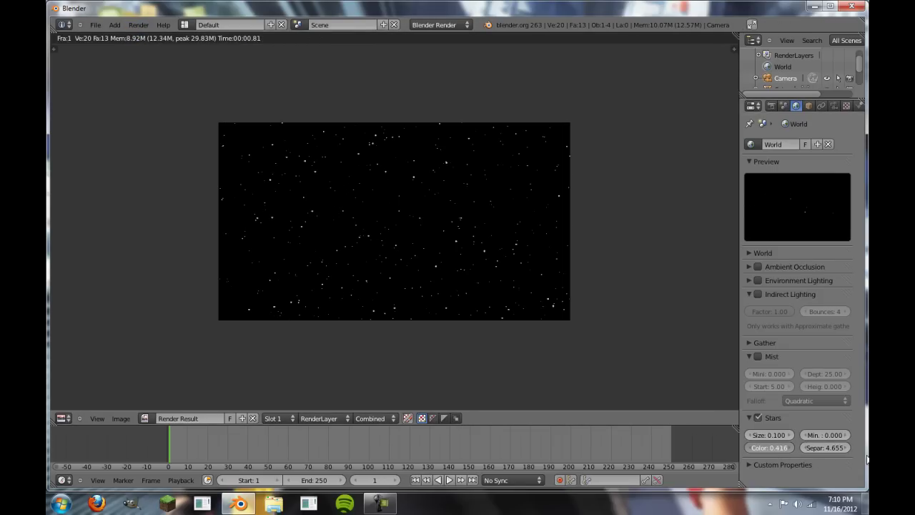
{"action": "left_click", "coordinate": [138, 25]}
{"action": "left_click", "coordinate": [150, 43]}
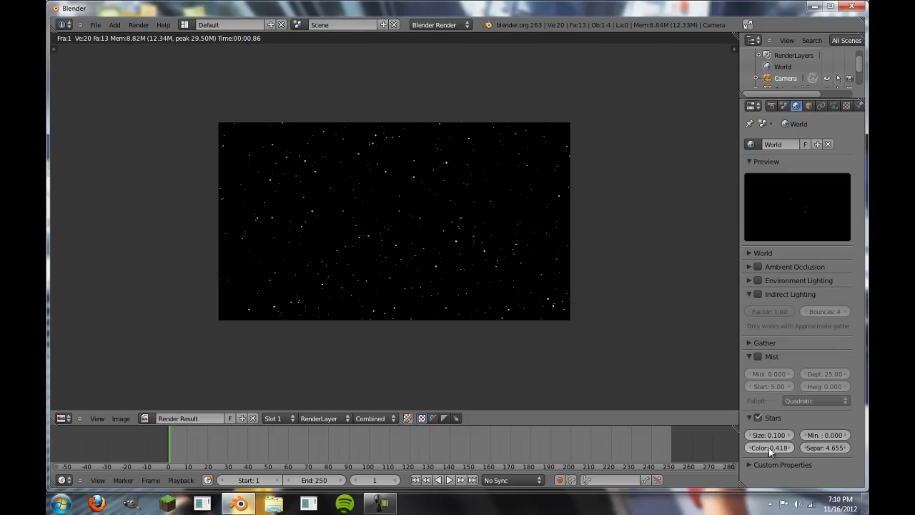
{"action": "left_click_drag", "start_coordinate": [769, 447], "coordinate": [794, 447]}
{"action": "left_click", "coordinate": [138, 25]}
{"action": "left_click", "coordinate": [138, 34]}
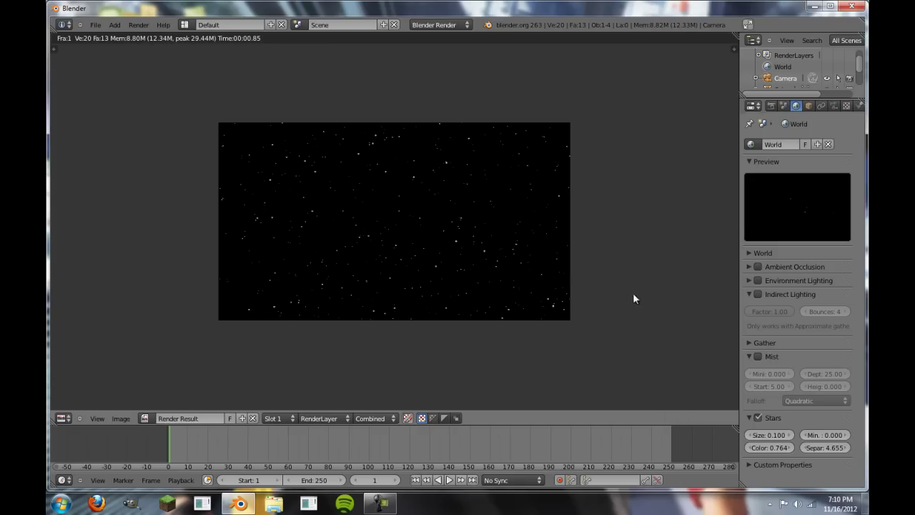
{"action": "left_click_drag", "start_coordinate": [708, 449], "coordinate": [657, 450]}
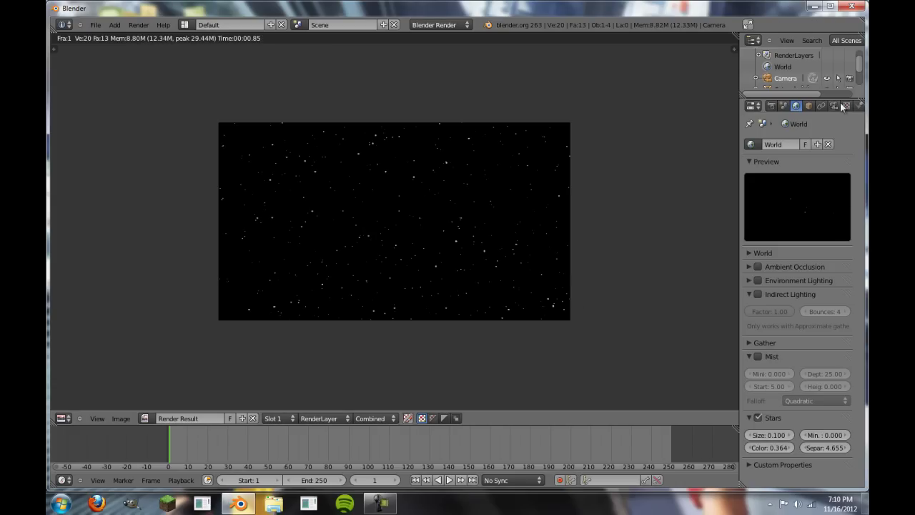
{"action": "left_click", "coordinate": [138, 25]}
{"action": "left_click", "coordinate": [143, 37]}
Switch the Image Editor area back to the 3D View of the starfield scene.
{"action": "left_click", "coordinate": [62, 419]}
{"action": "left_click", "coordinate": [80, 406]}
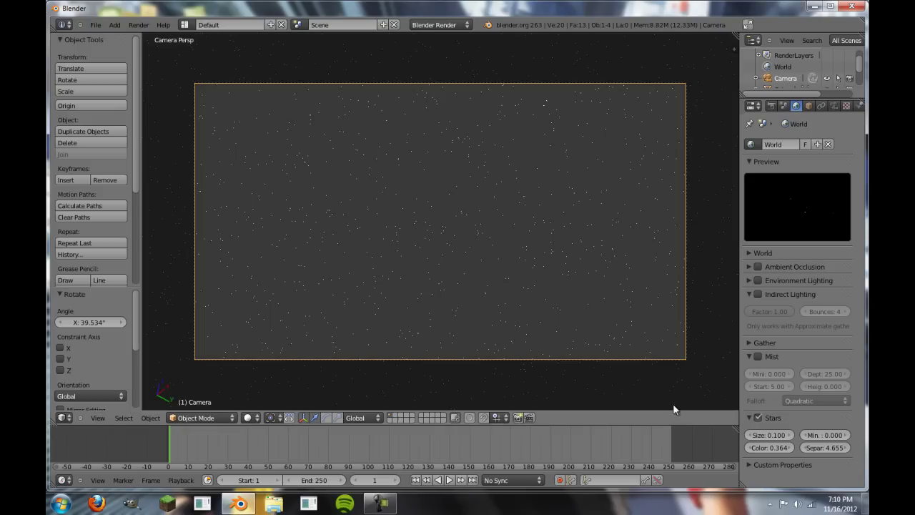
{"action": "scroll", "coordinate": [755, 458], "scroll_direction": "down", "scroll_amount": 1}
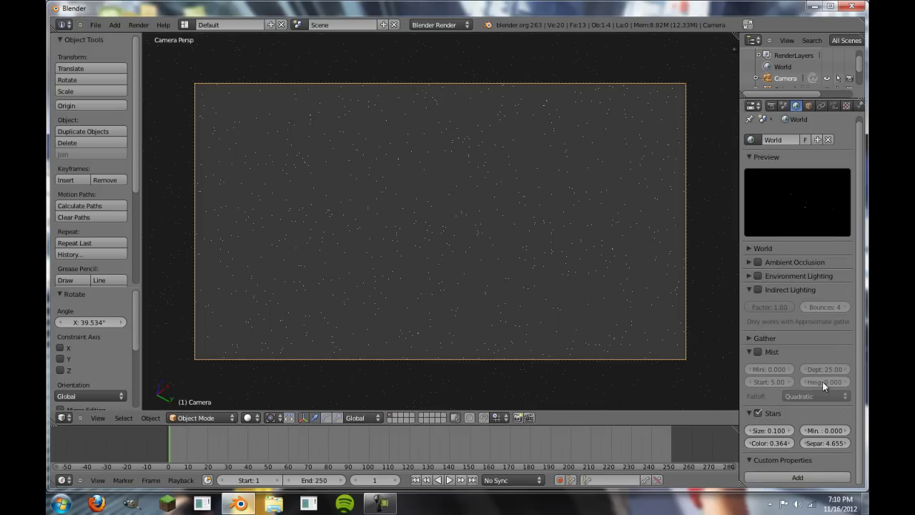